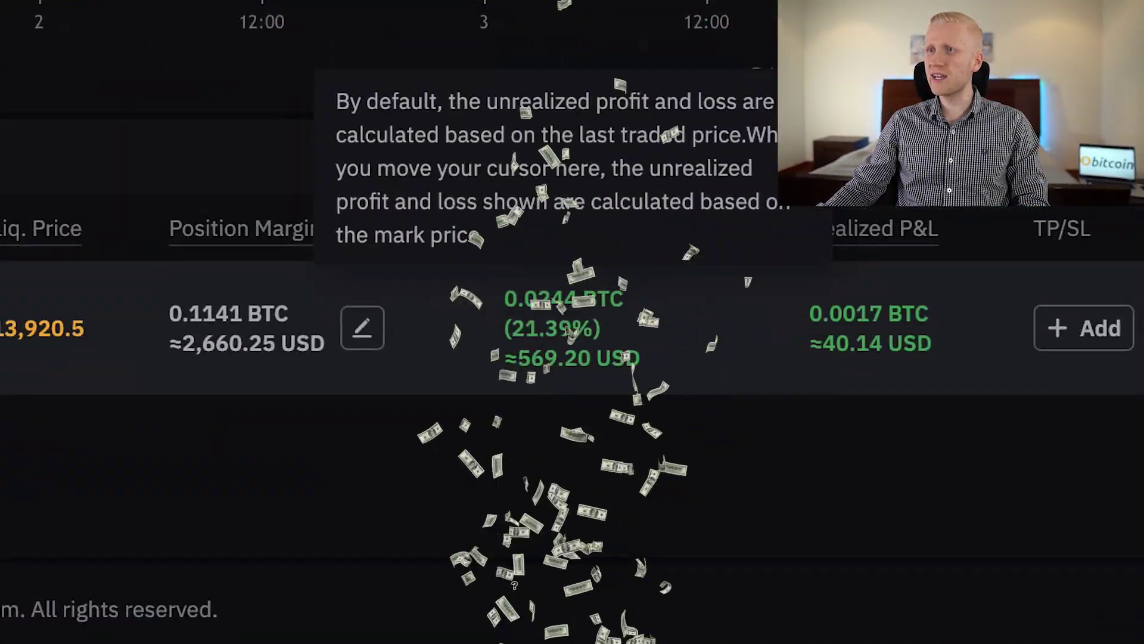
mouse_move(584, 365)
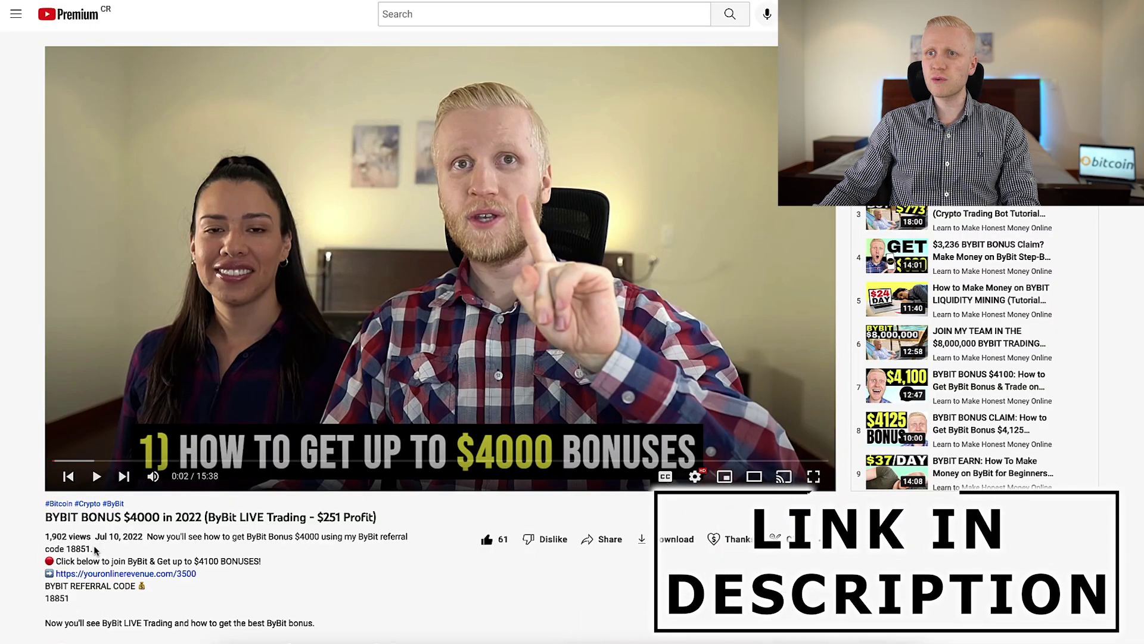
scroll(95, 549, "down", 3)
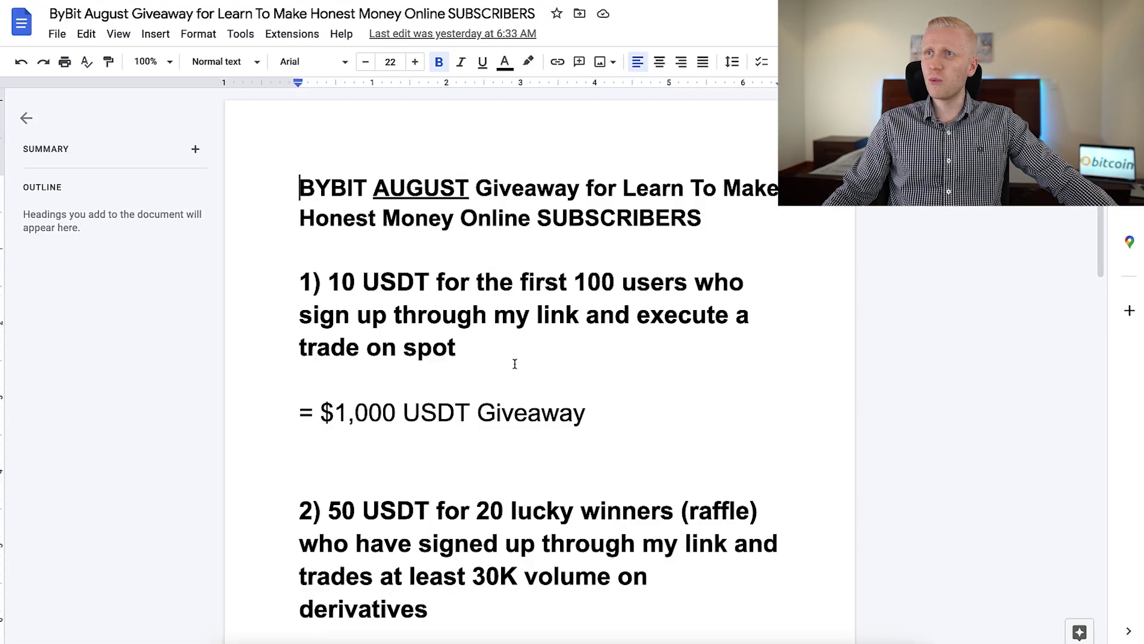
Read through the ByBit August giveaway document, covering both USDT reward offers, their conditions and the reward distribution terms.
left_click_drag(515, 363, 276, 293)
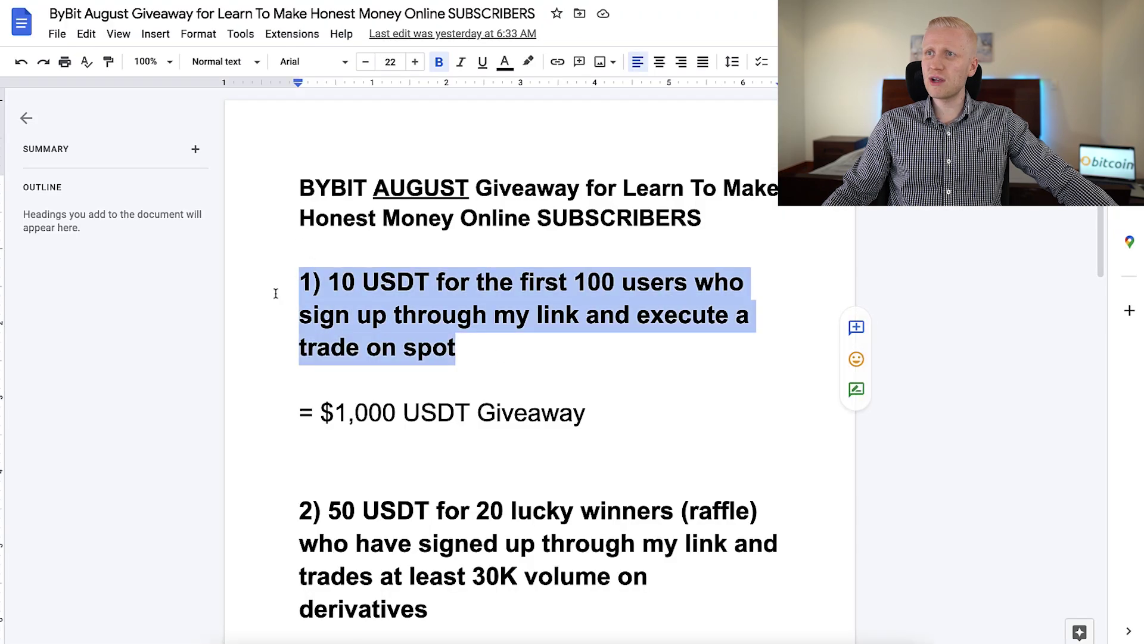
left_click_drag(601, 412, 297, 419)
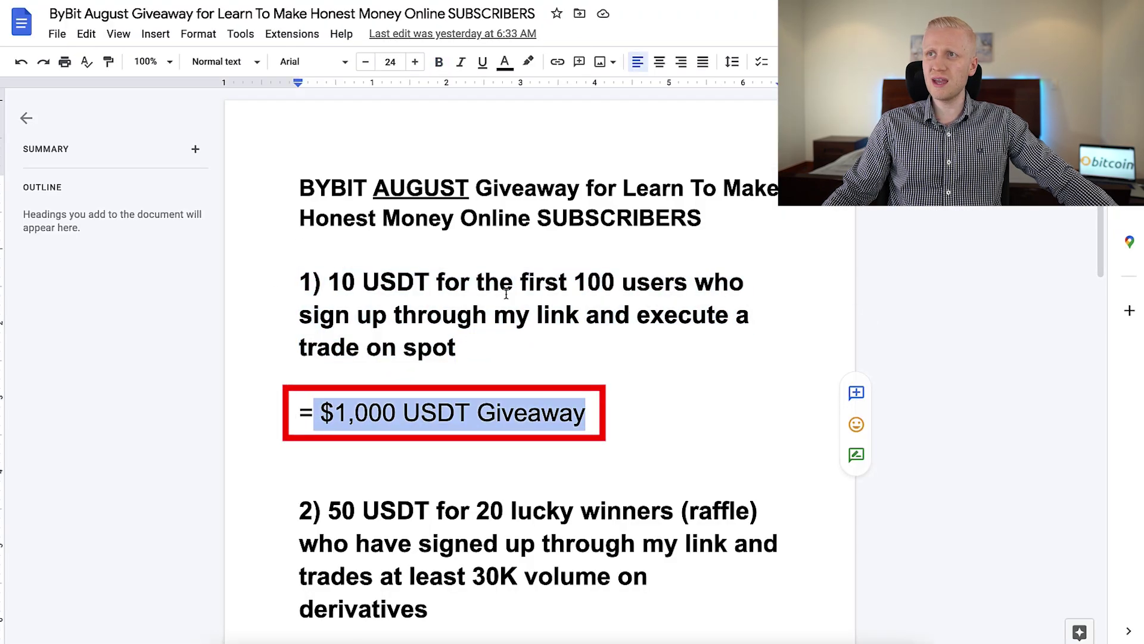
left_click(379, 373)
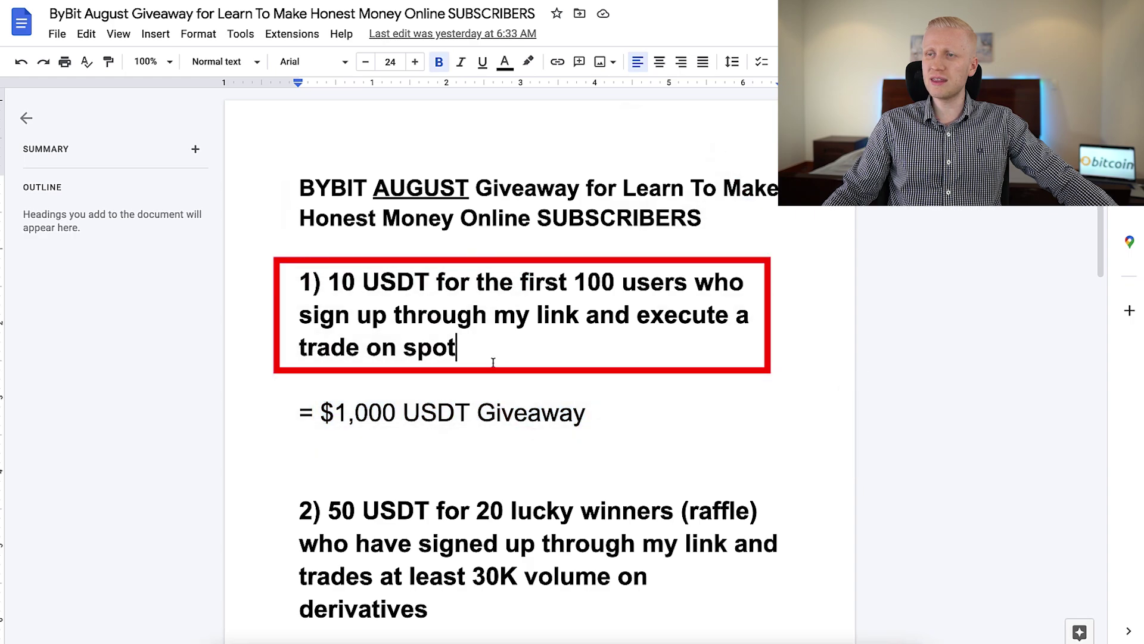
scroll(493, 363, "down", 2)
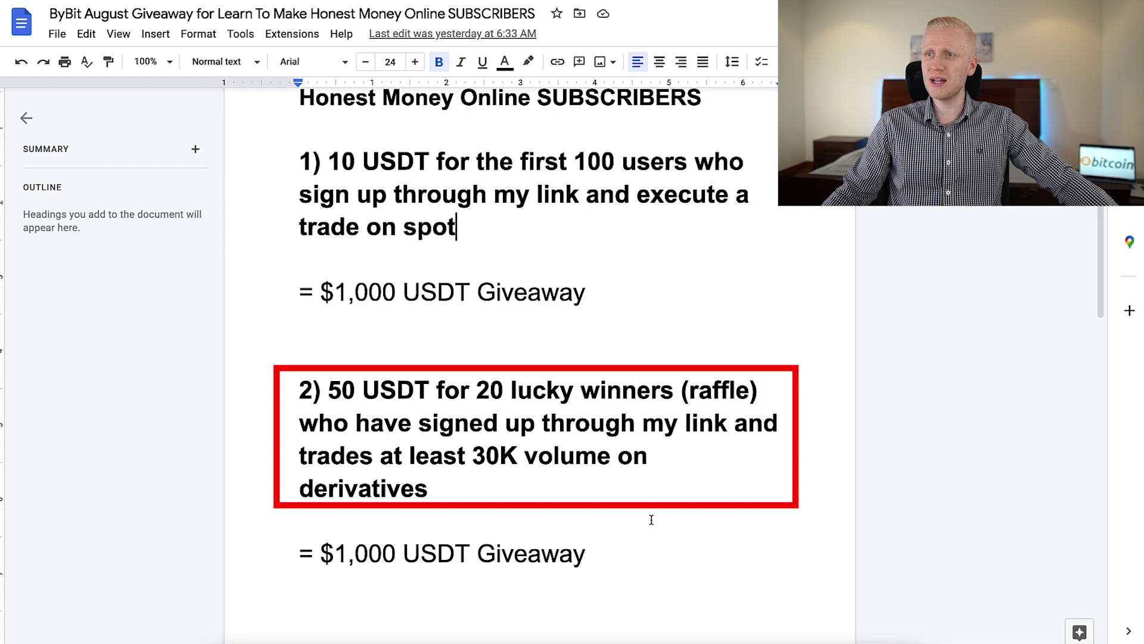
left_click_drag(299, 552, 586, 551)
left_click(542, 529)
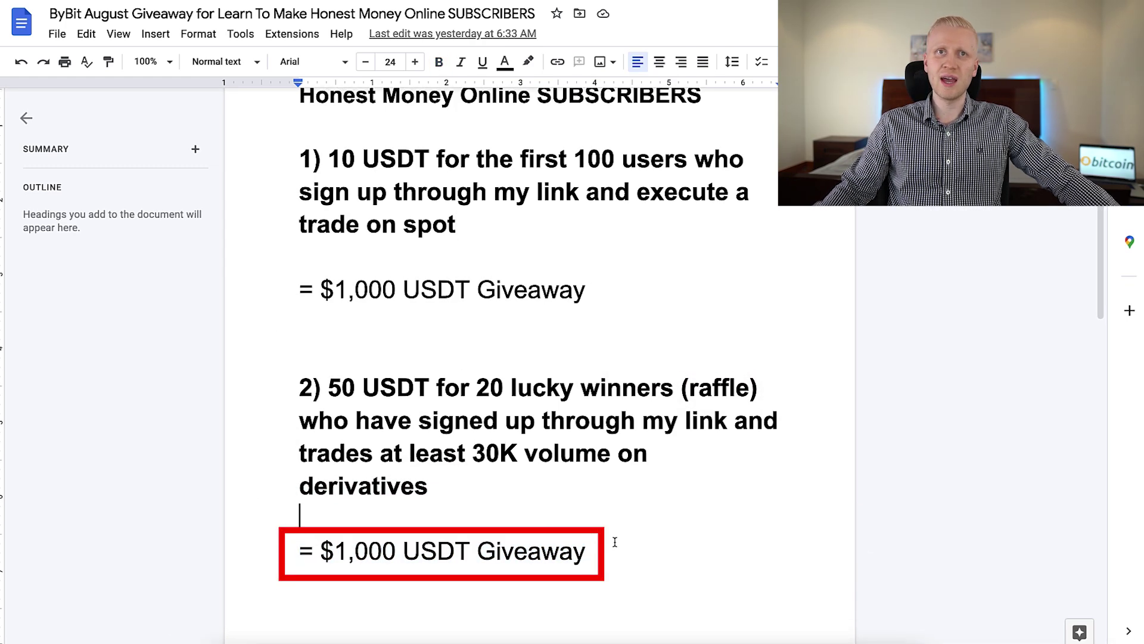
scroll(615, 541, "down", 12)
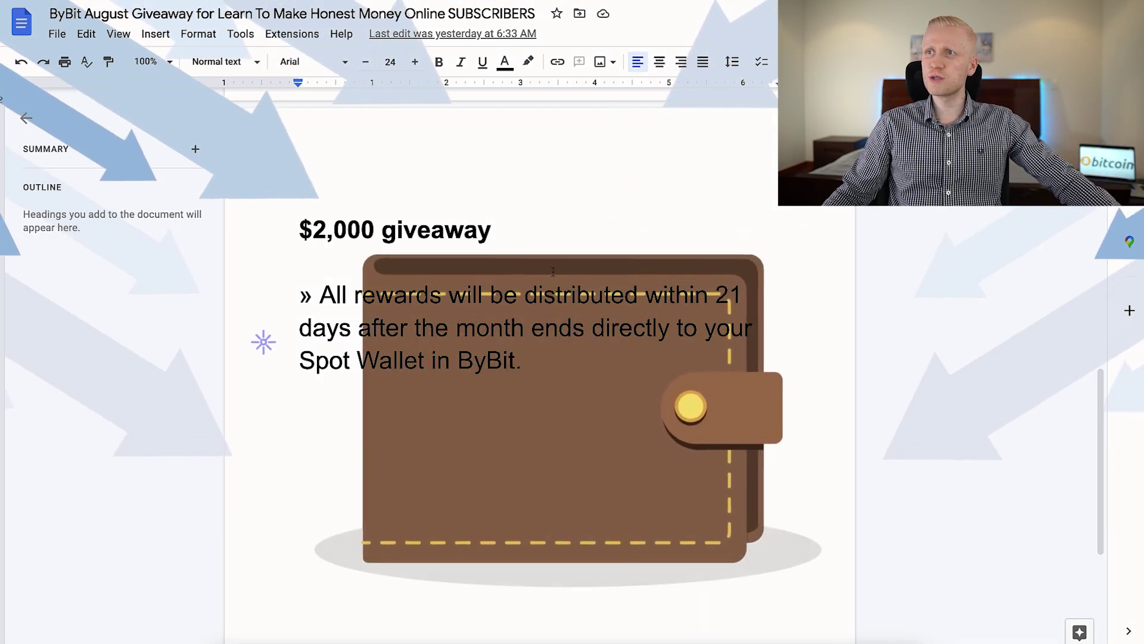
scroll(540, 289, "up", 4)
scroll(539, 289, "up", 10)
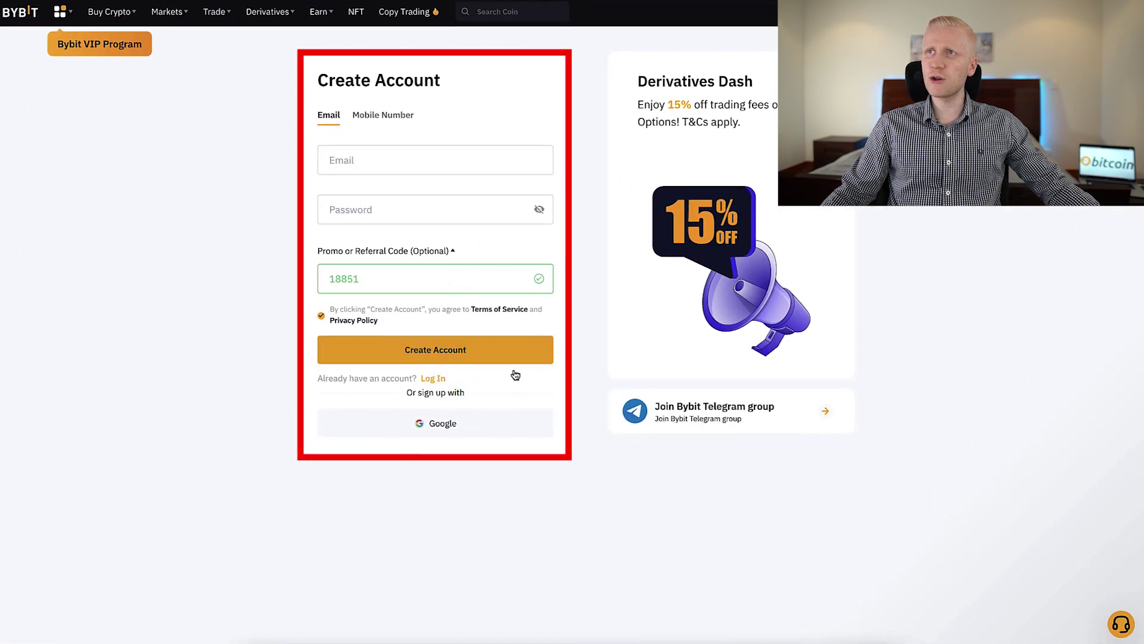
Switch the account registration form to mobile number sign-up and check its referral code and terms agreement.
left_click(363, 119)
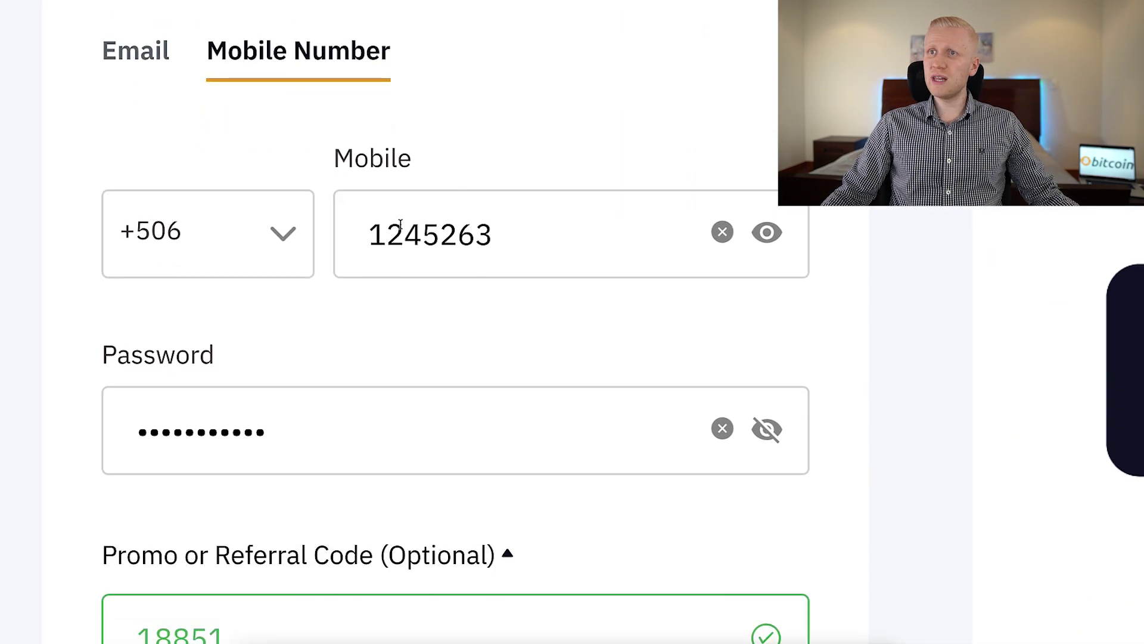
scroll(400, 226, "down", 3)
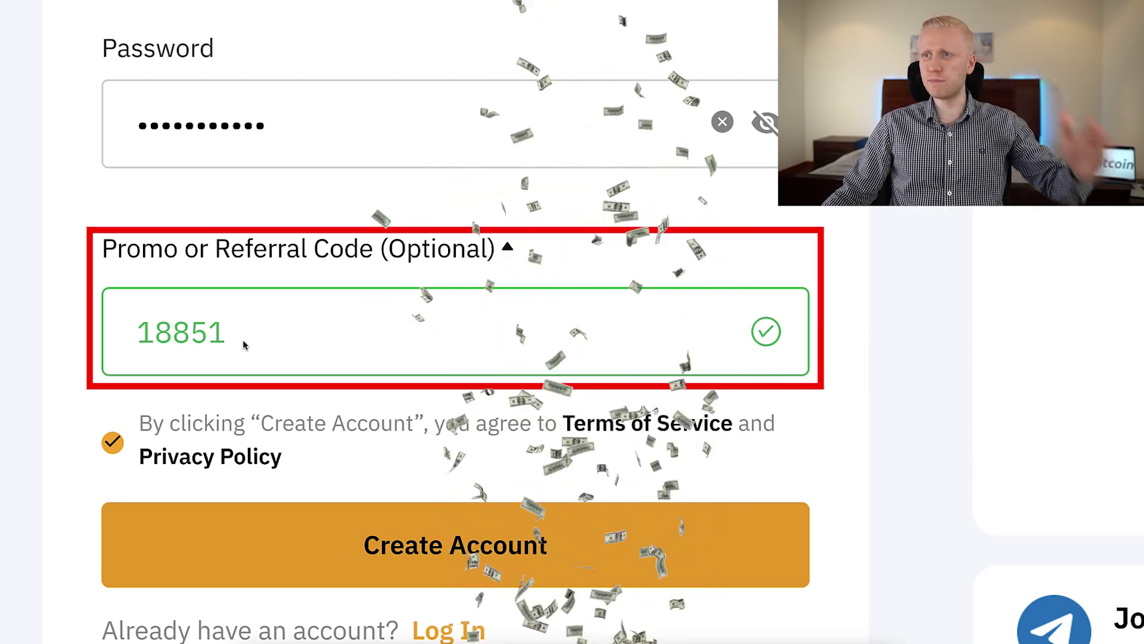
scroll(332, 506, "down", 1)
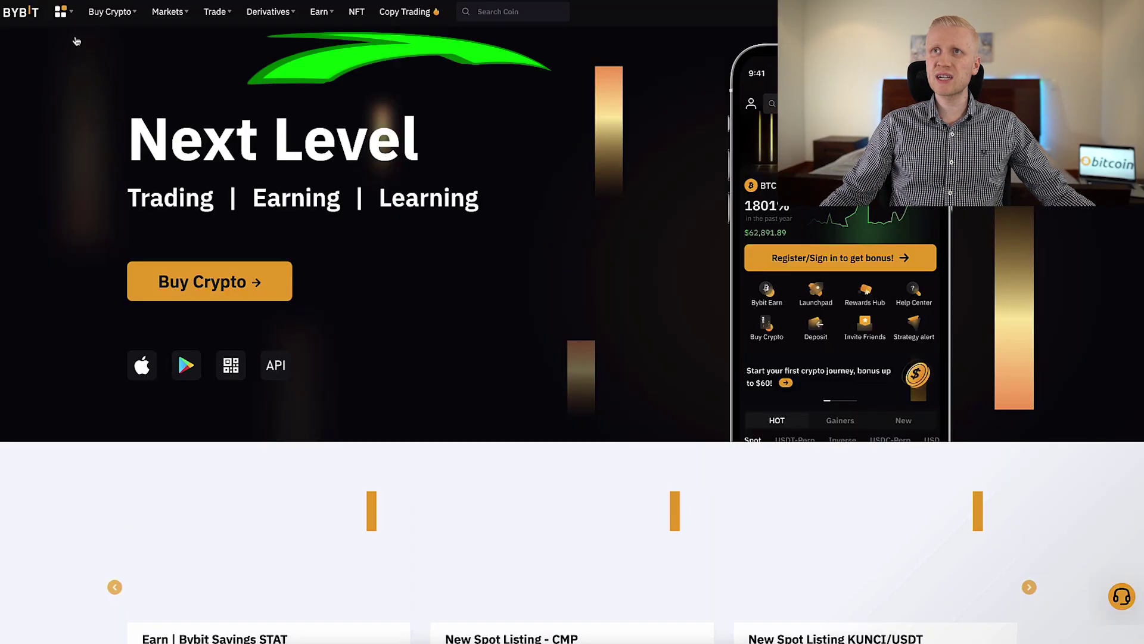
Browse the USDT pairs offered for spot trading and open the BTC/USDT pair.
mouse_move(71, 7)
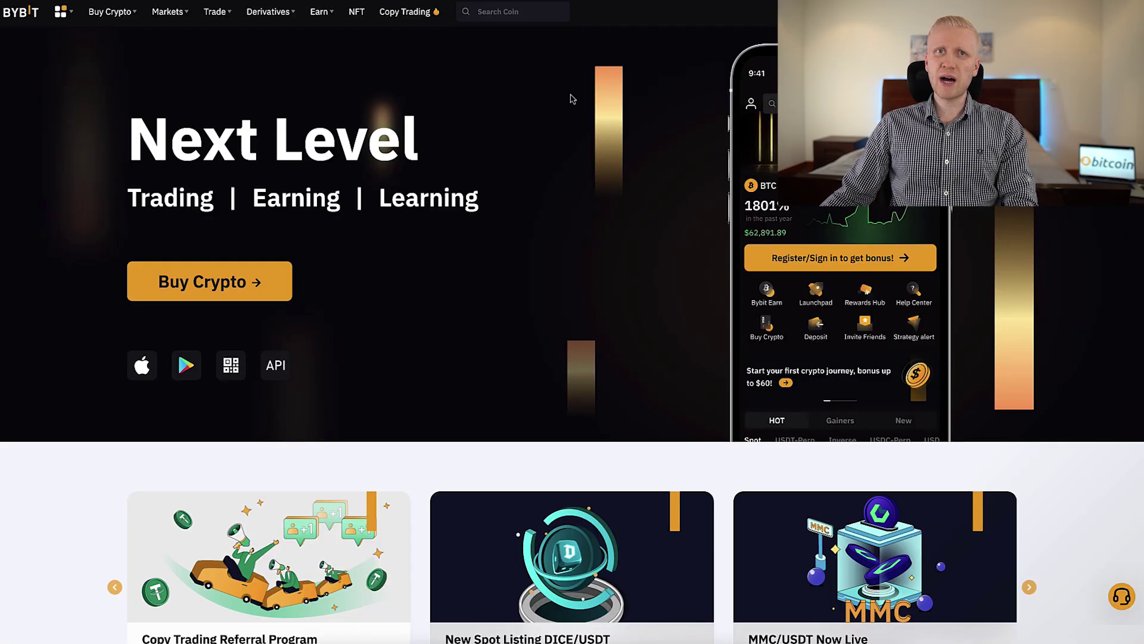
mouse_move(216, 14)
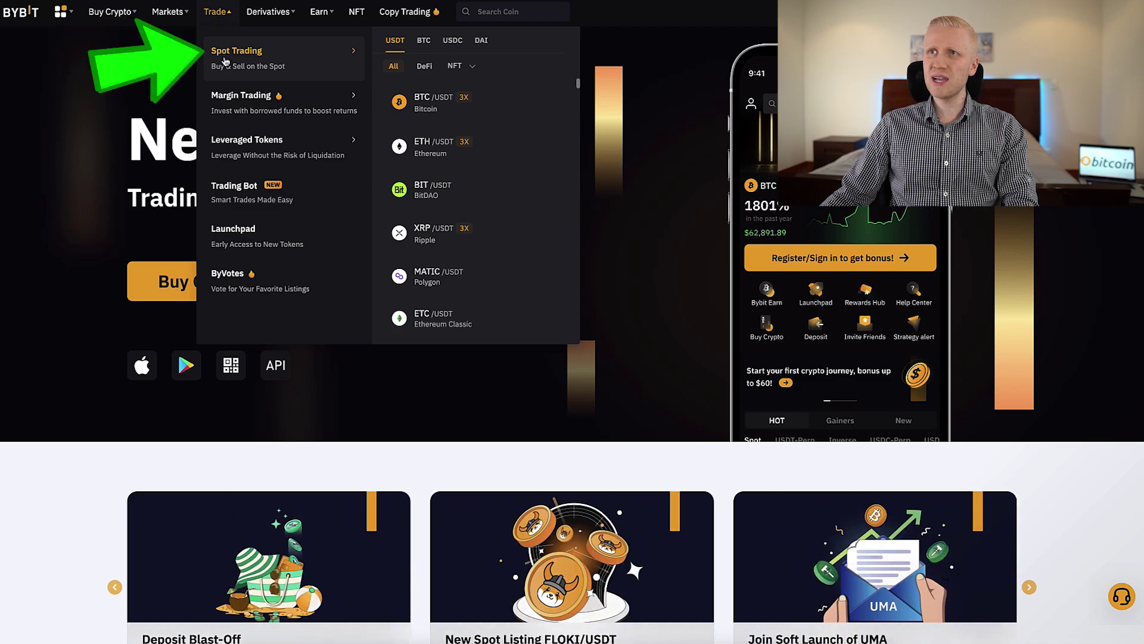
scroll(485, 154, "down", 5)
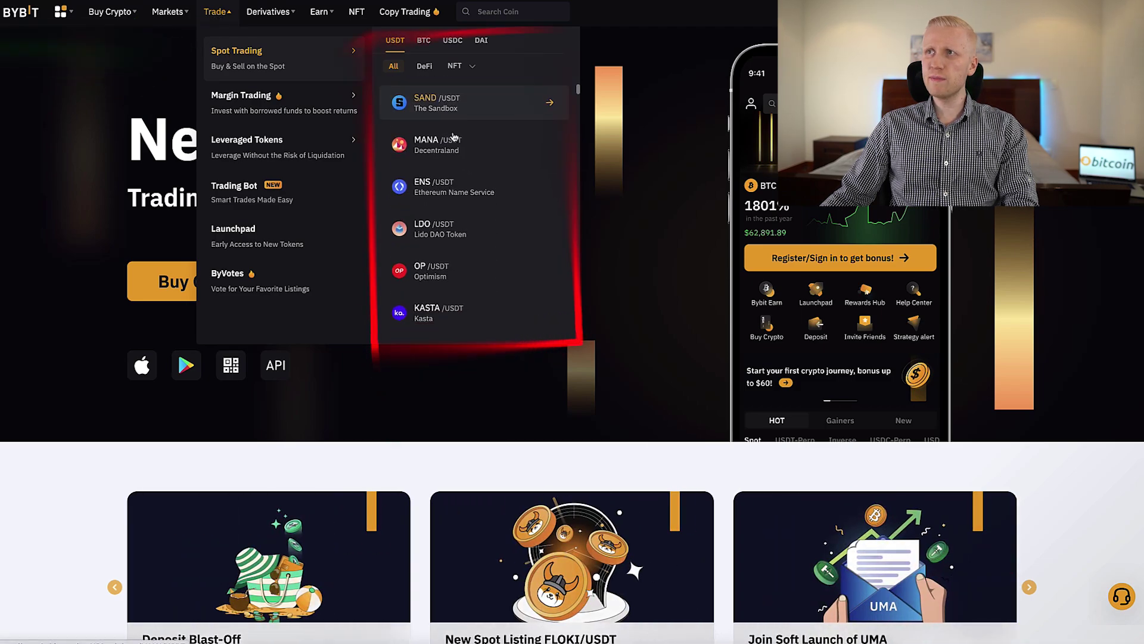
scroll(484, 166, "up", 5)
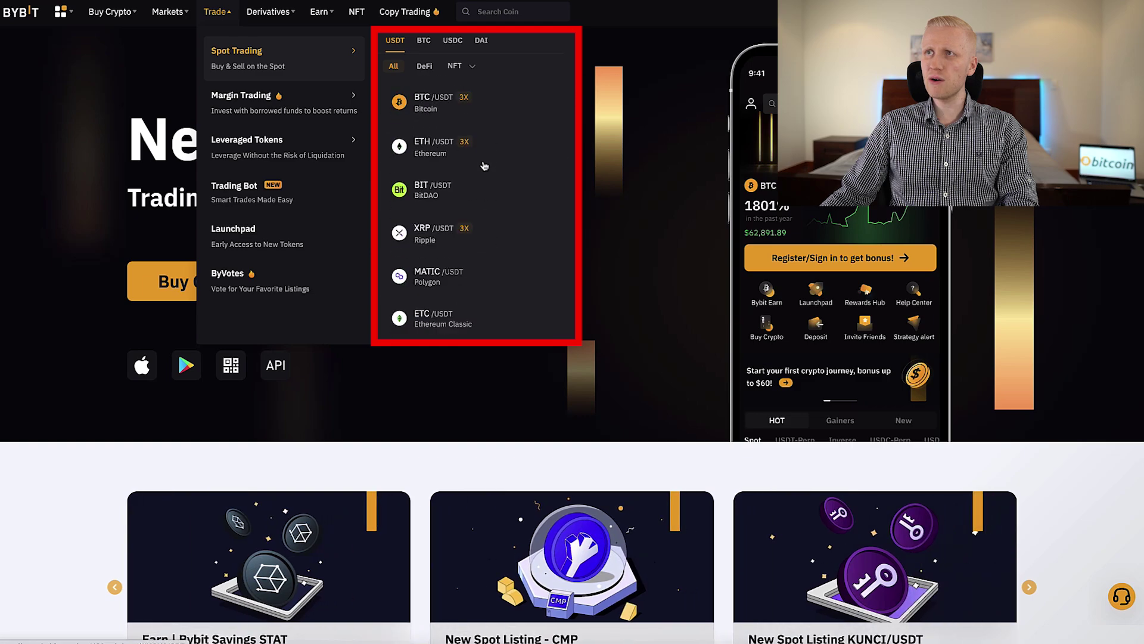
left_click(545, 103)
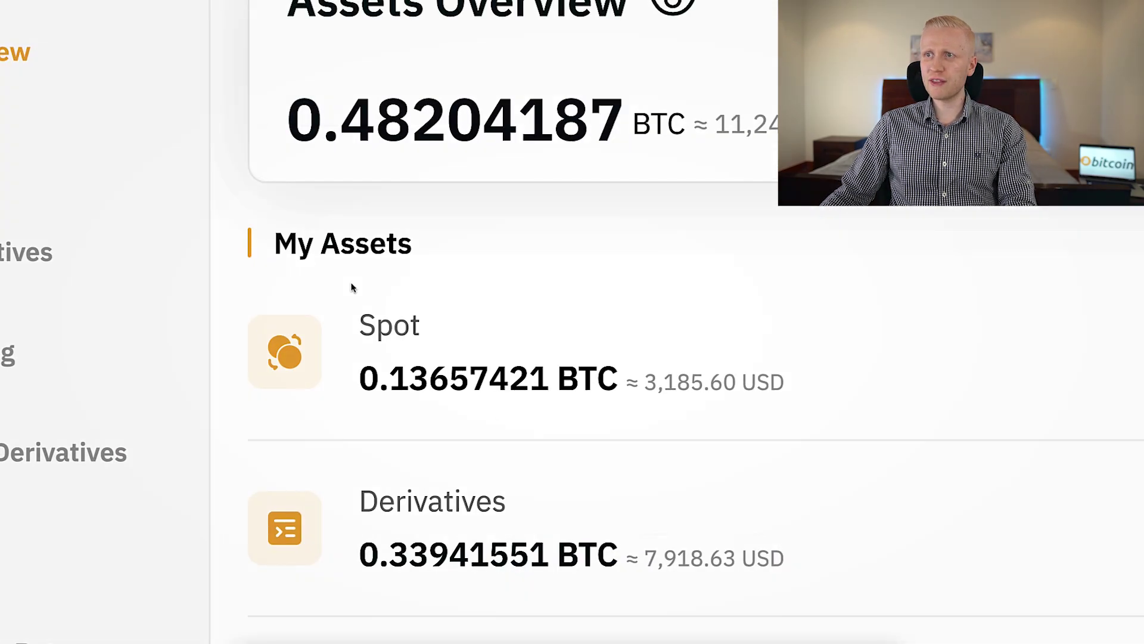
From the assets overview, open the USDT deposit for the Spot account and acknowledge the deposit notice.
scroll(404, 422, "down", 3)
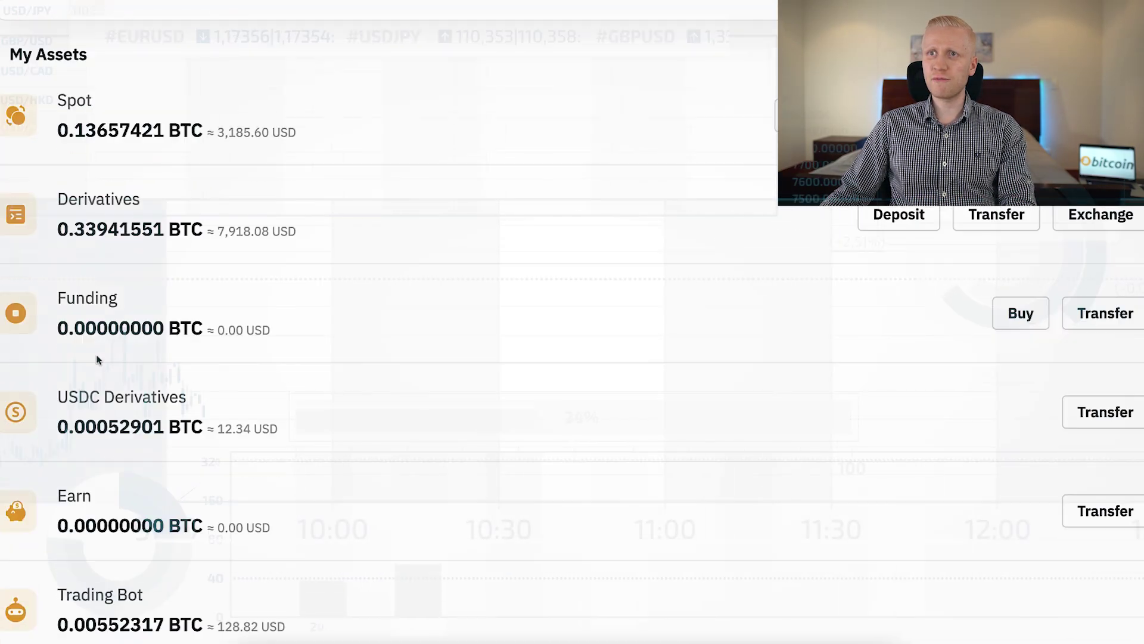
scroll(106, 367, "down", 4)
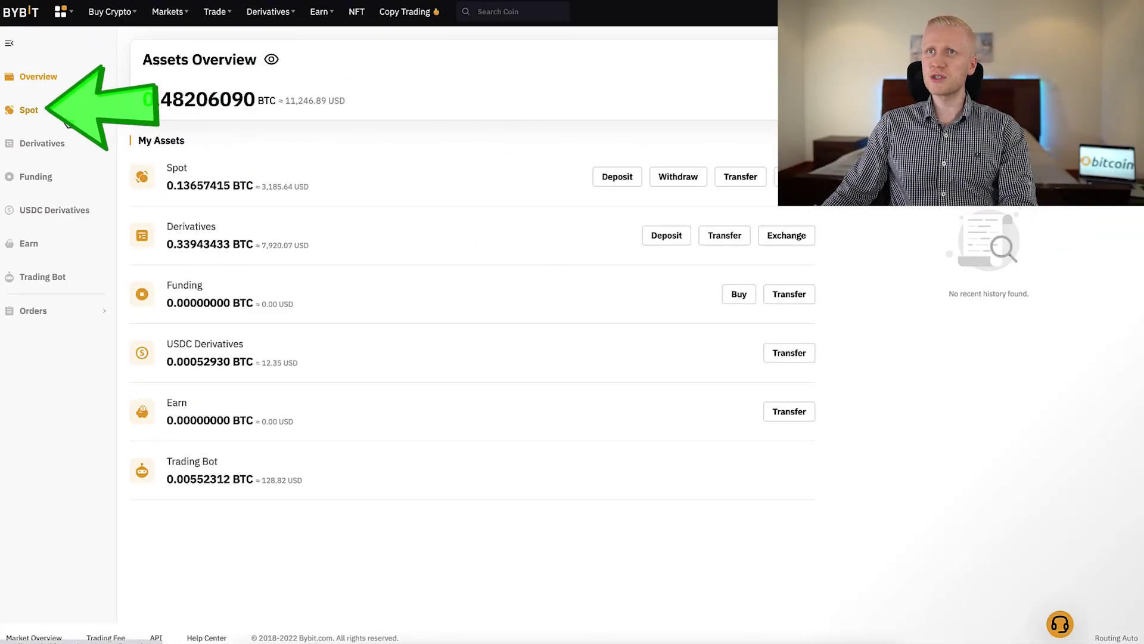
mouse_move(966, 15)
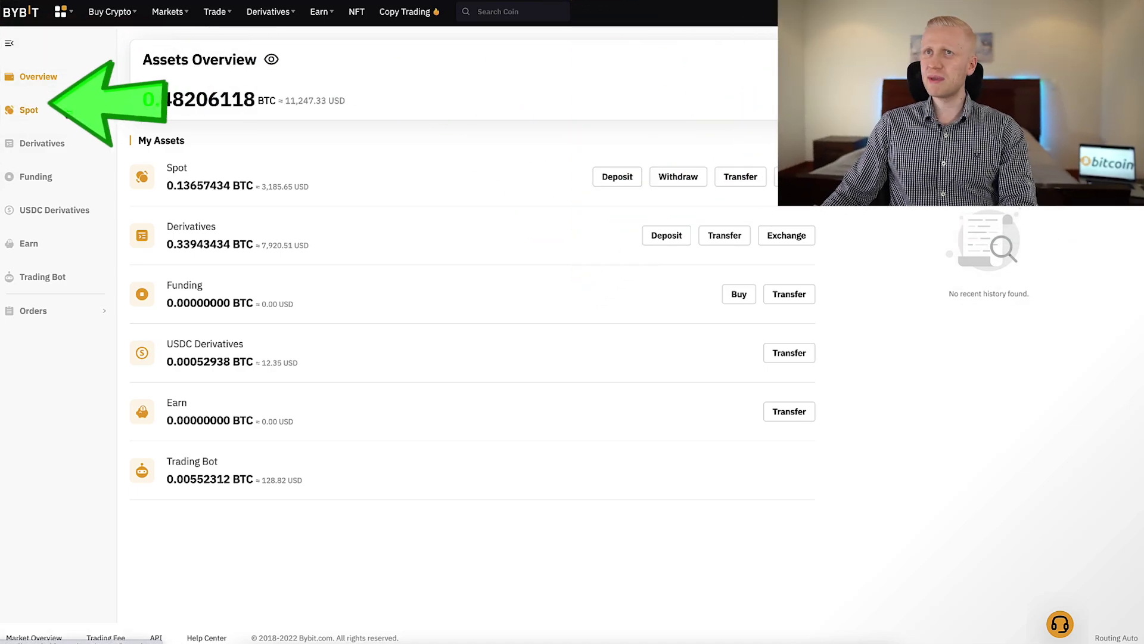
left_click(28, 109)
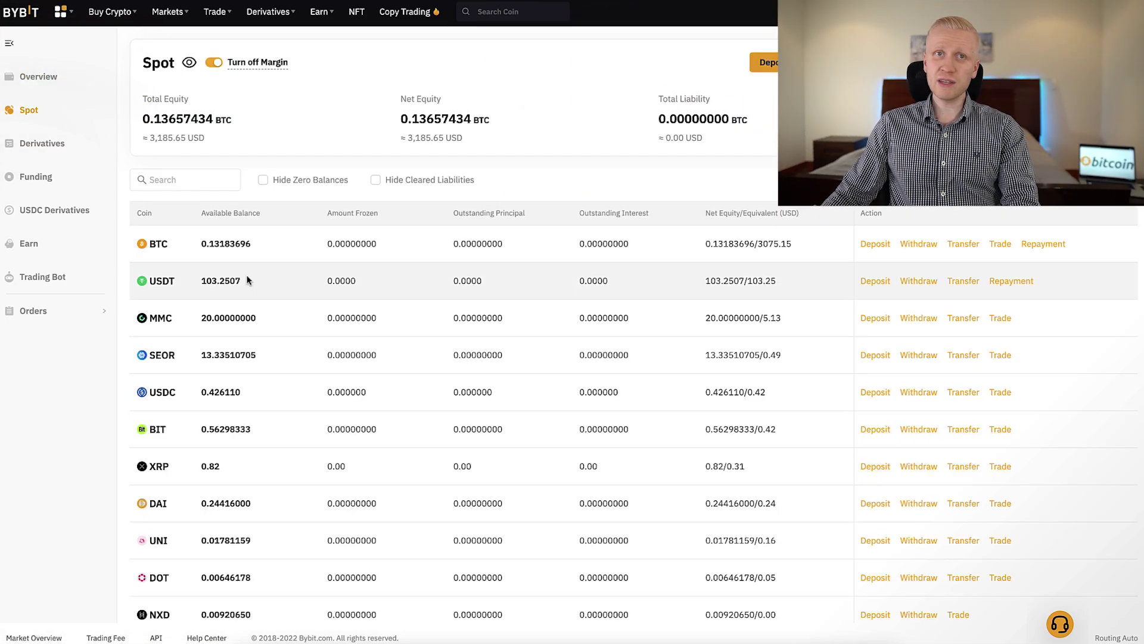
left_click(875, 283)
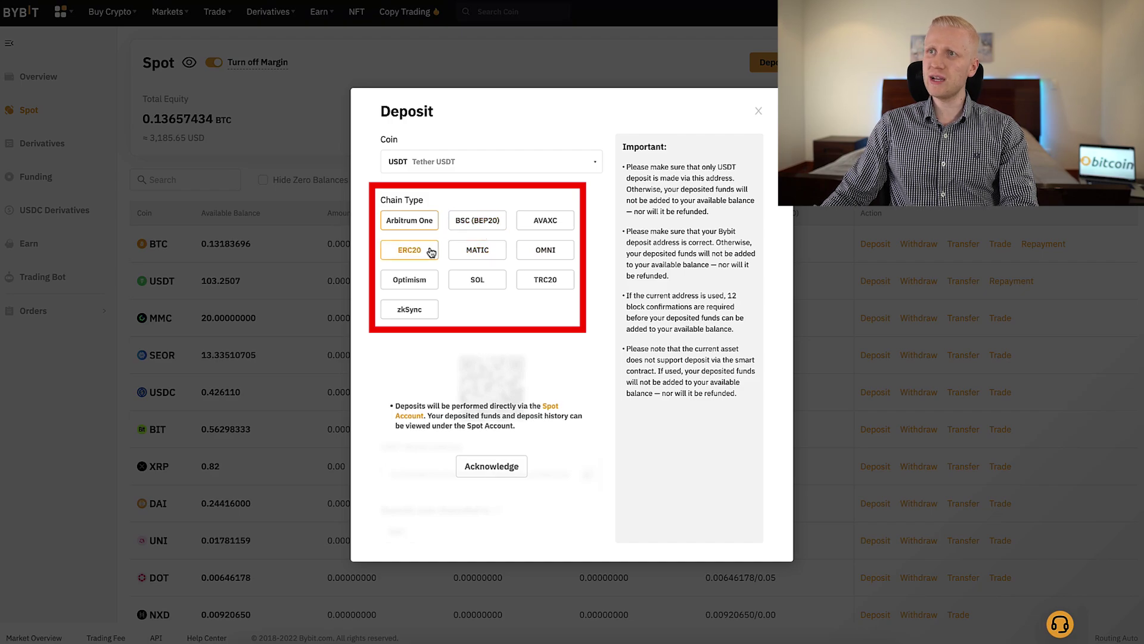
left_click(486, 466)
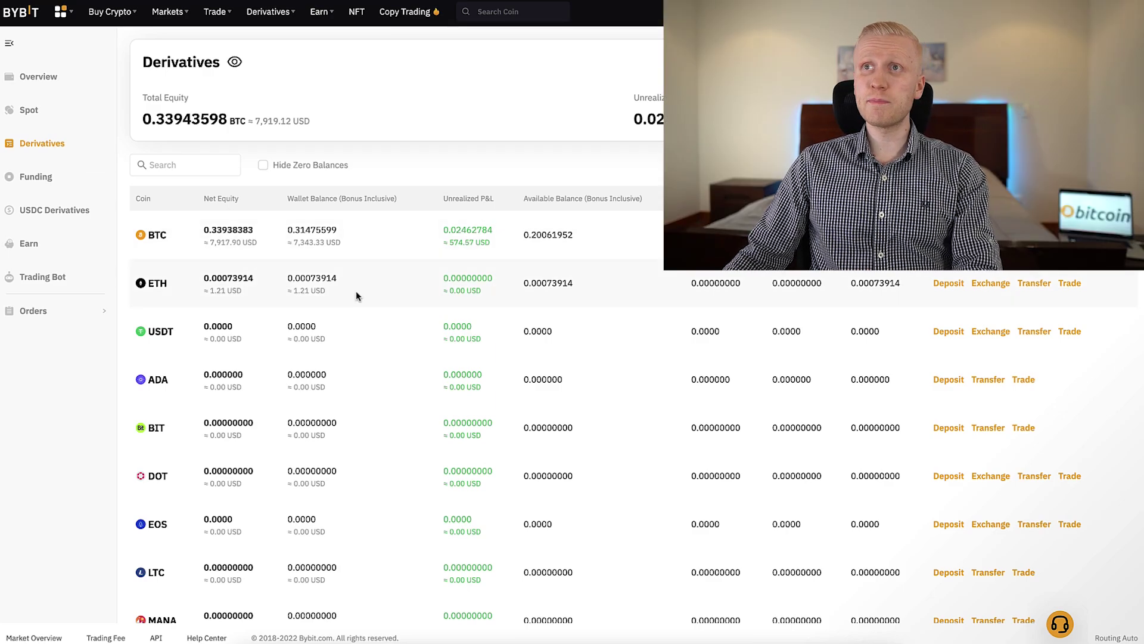
Look over the available derivatives contract types and the open position on the BTCUSD inverse perpetual trading page.
left_click(60, 119)
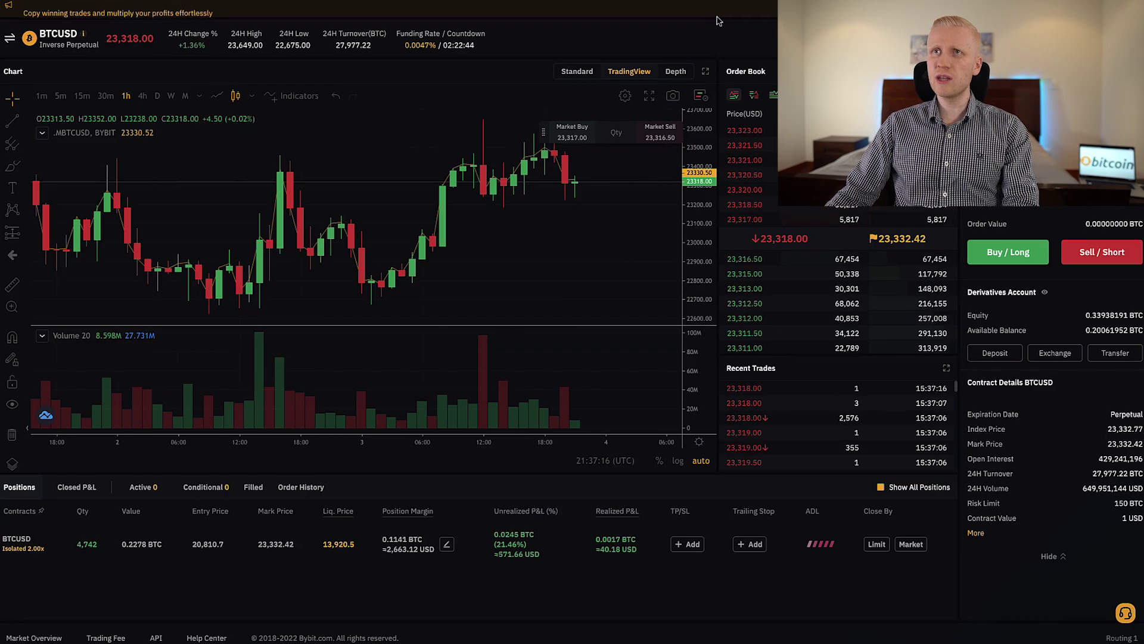
scroll(291, 178, "up", 1)
mouse_move(292, 26)
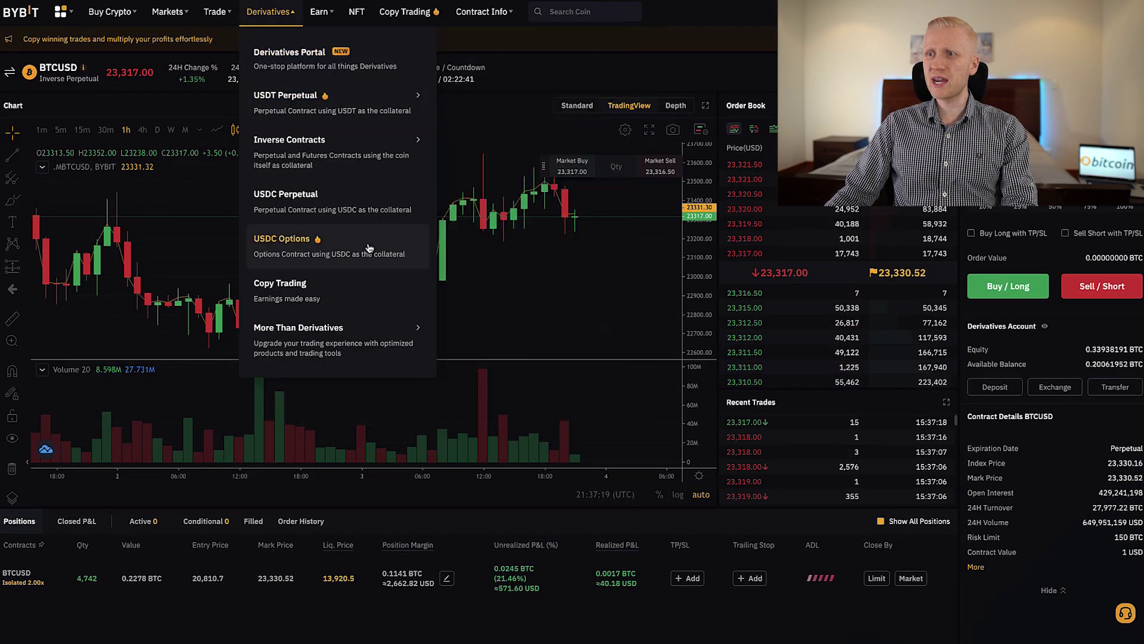
mouse_move(509, 588)
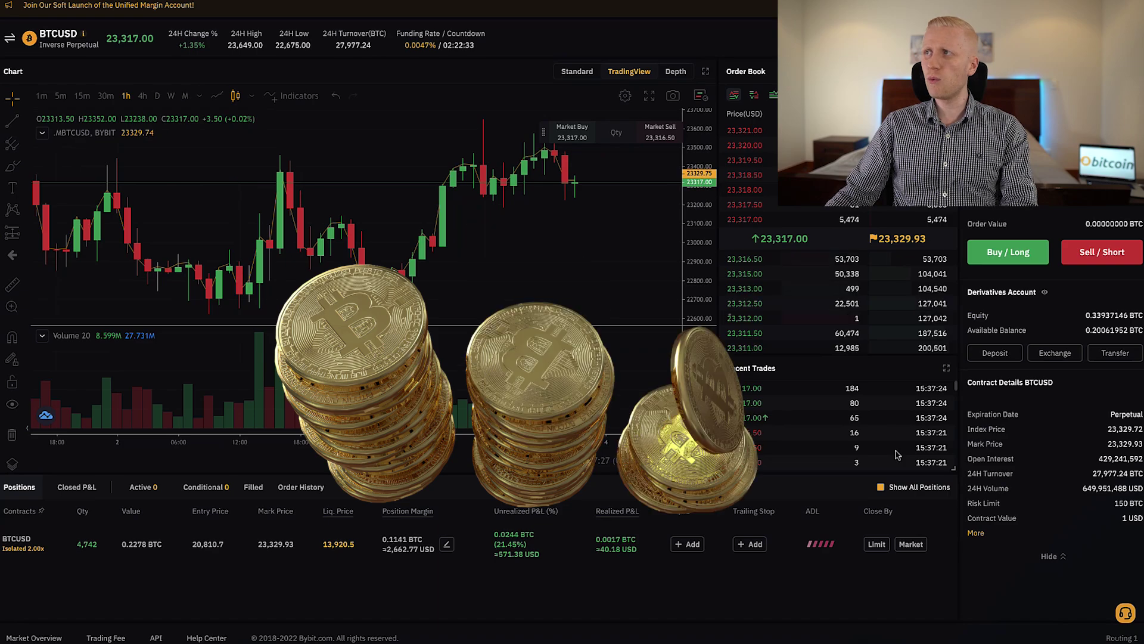
scroll(525, 62, "up", 1)
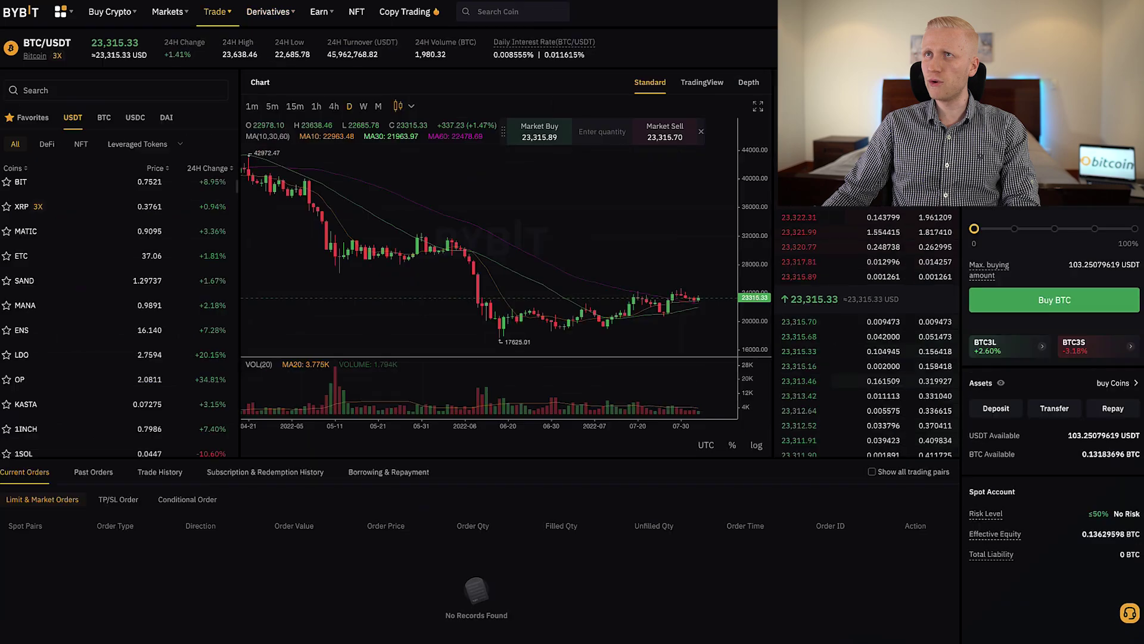
Set the order value of the BTC/USDT spot market buy to about 12.31 USDT.
mouse_move(206, 15)
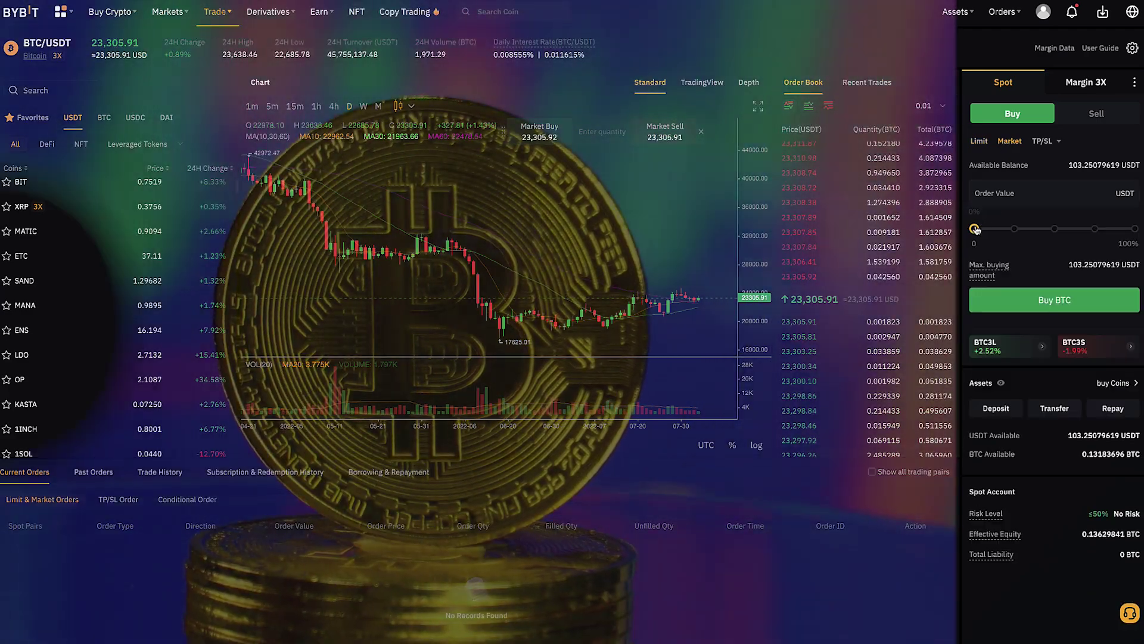
left_click_drag(975, 230, 992, 231)
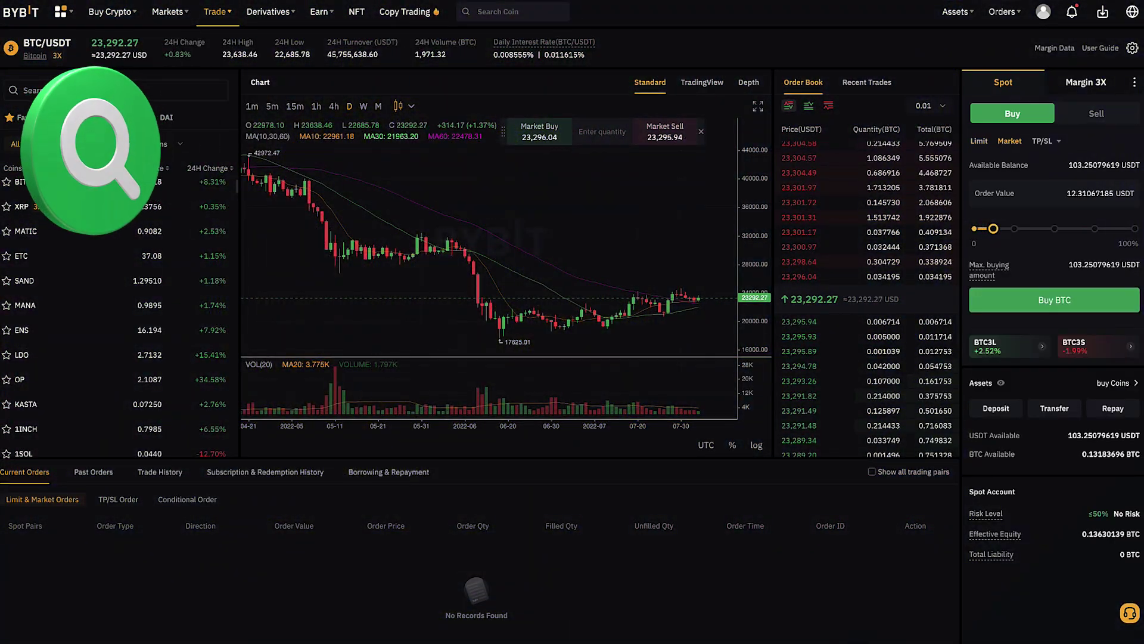
View Bitcoin's coin information and look through the list of other USDT pairs available for spot trading.
mouse_move(57, 55)
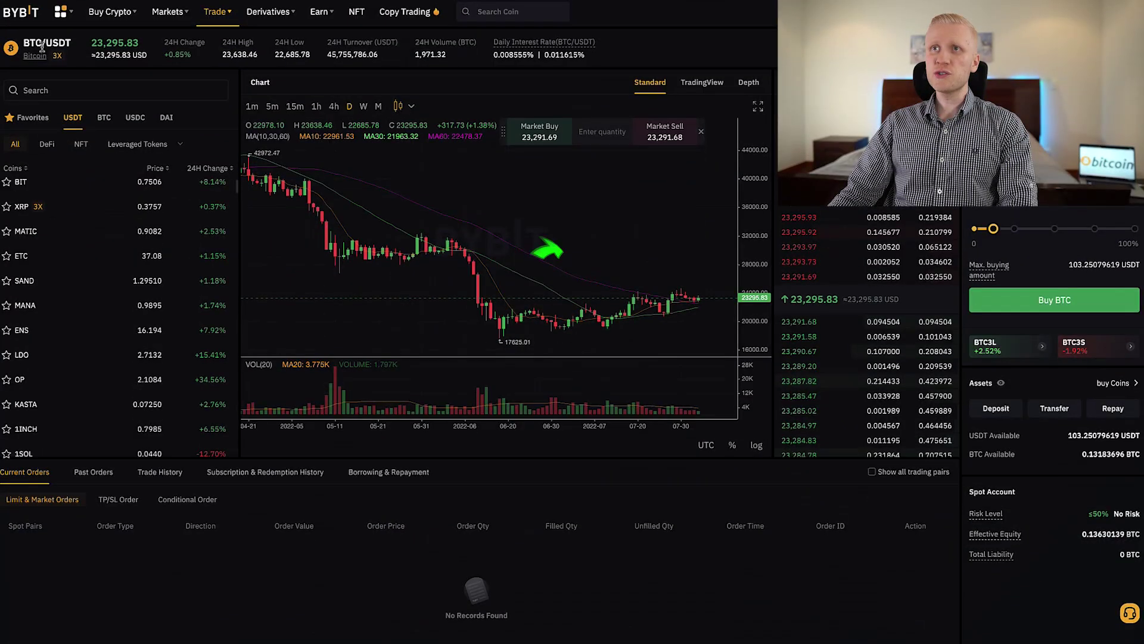
mouse_move(44, 55)
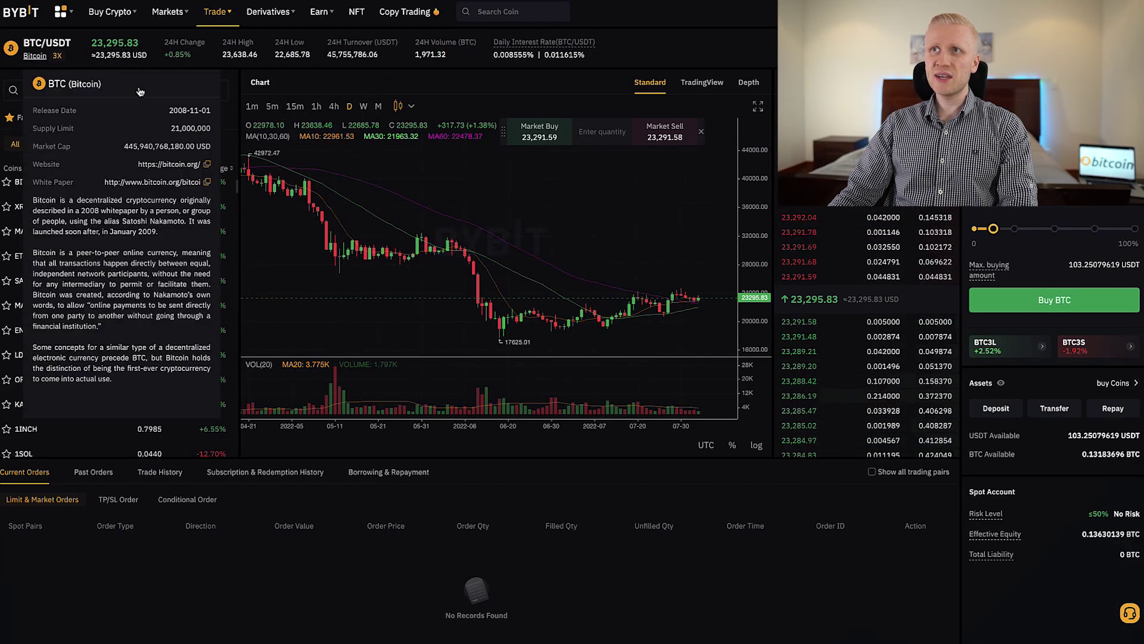
mouse_move(219, 24)
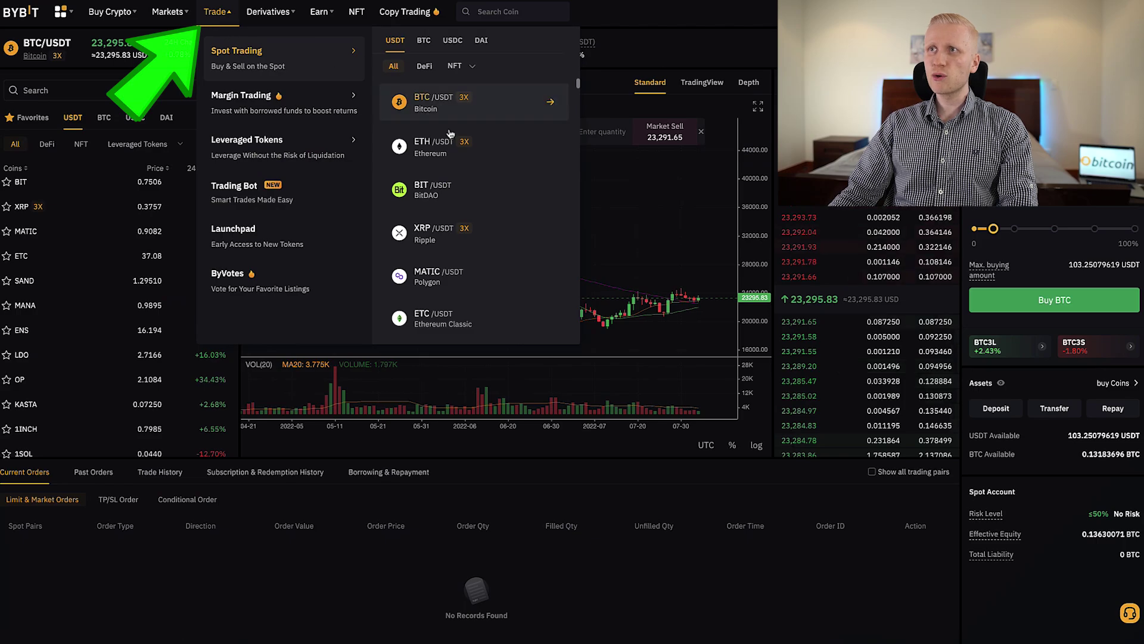
scroll(484, 169, "down", 10)
scroll(484, 169, "down", 10)
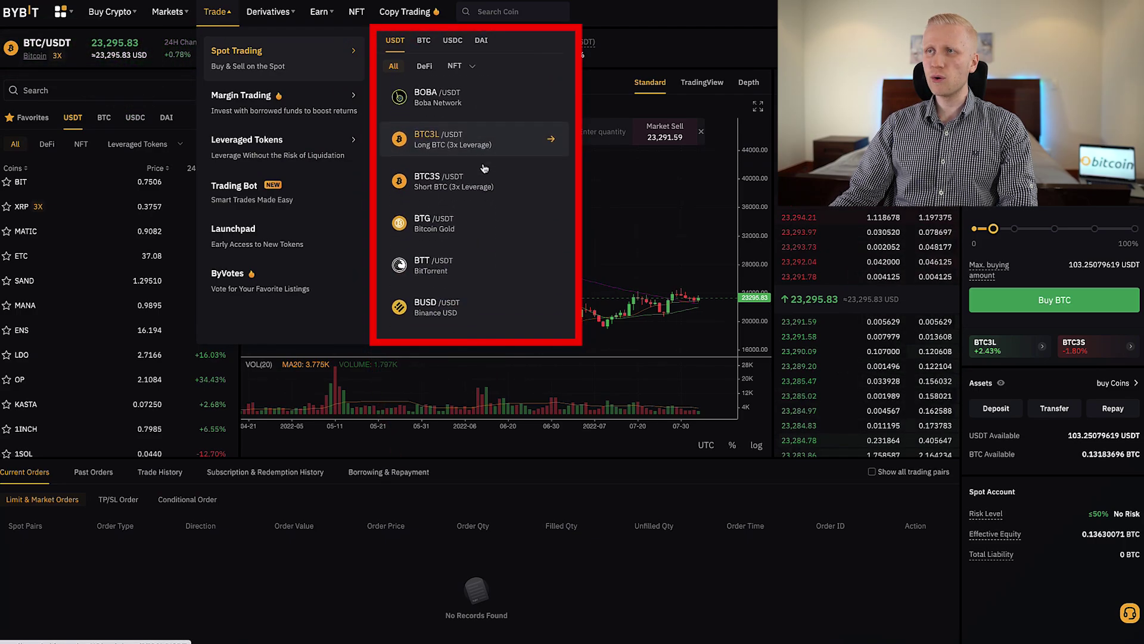
scroll(484, 169, "down", 10)
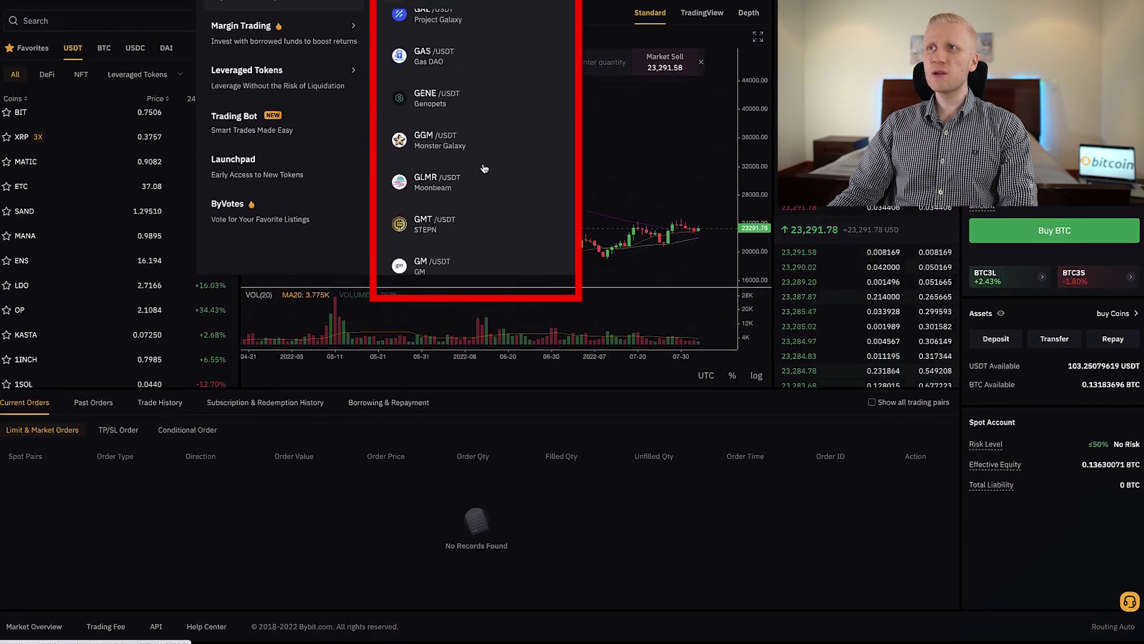
scroll(484, 169, "down", 3)
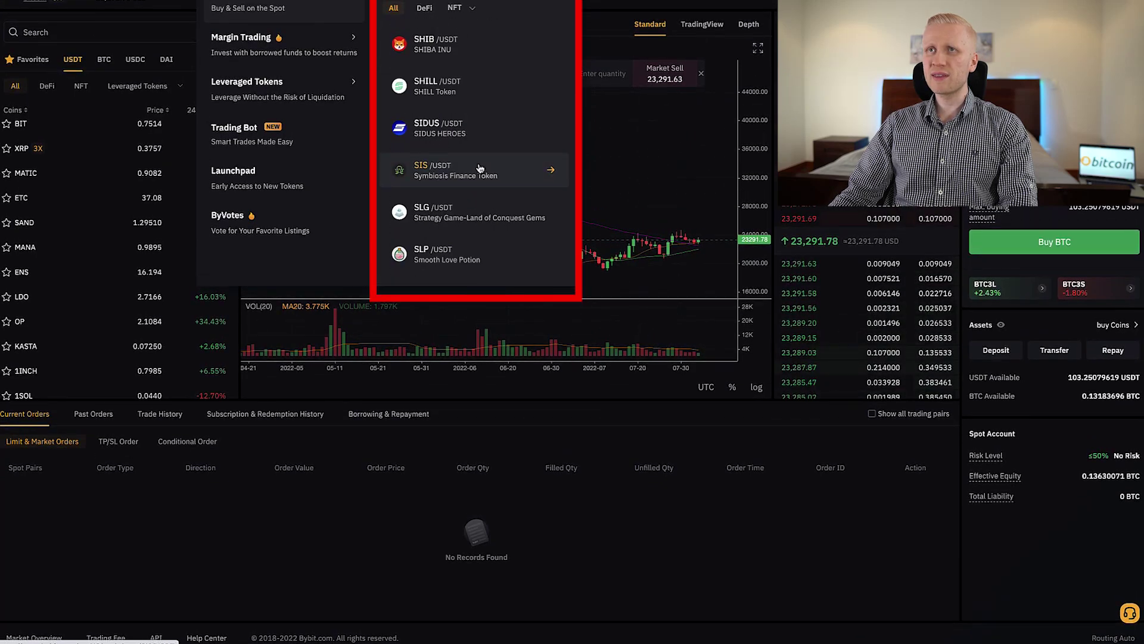
Look through the spot pairs quoted in BTC, USDC and DAI, and return to the USDT pairs list.
scroll(169, 64, "up", 1)
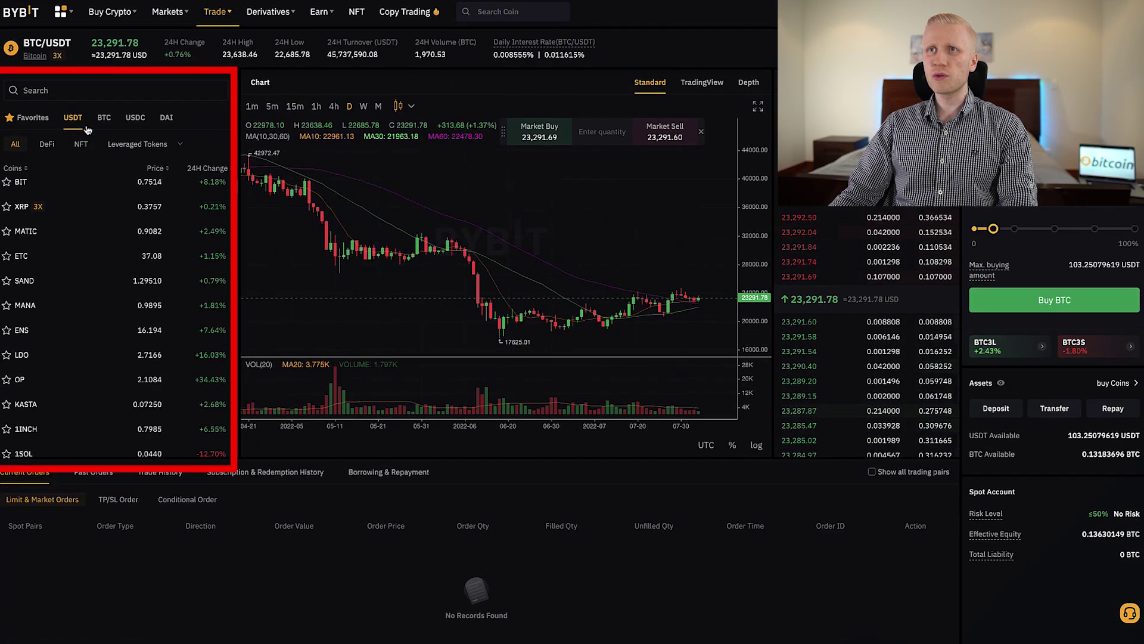
left_click(104, 118)
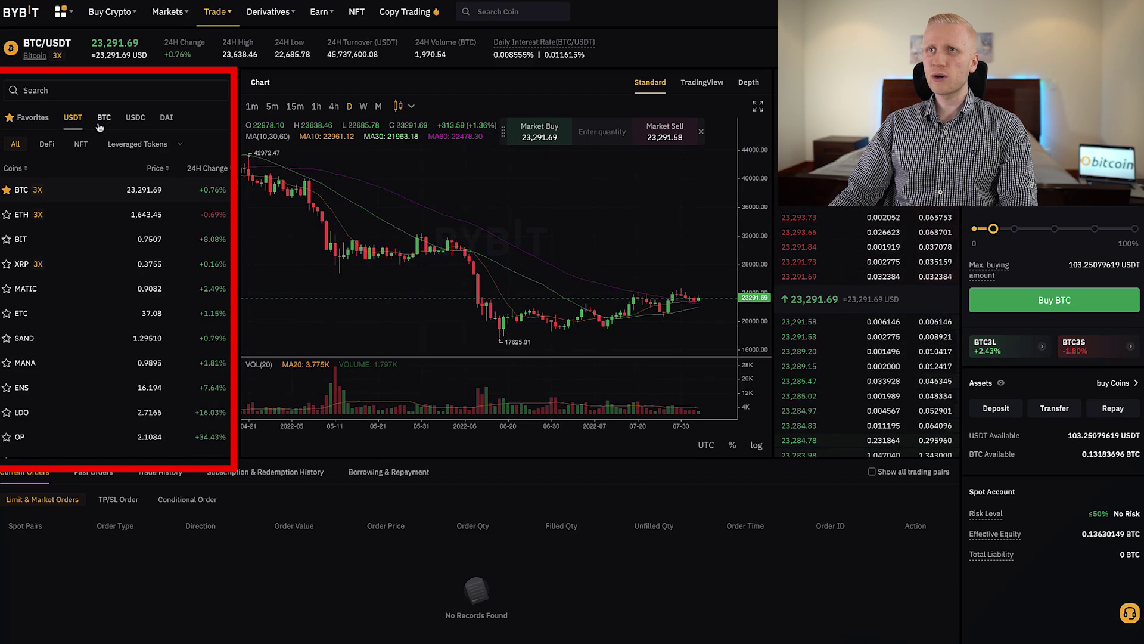
left_click(136, 122)
left_click(166, 118)
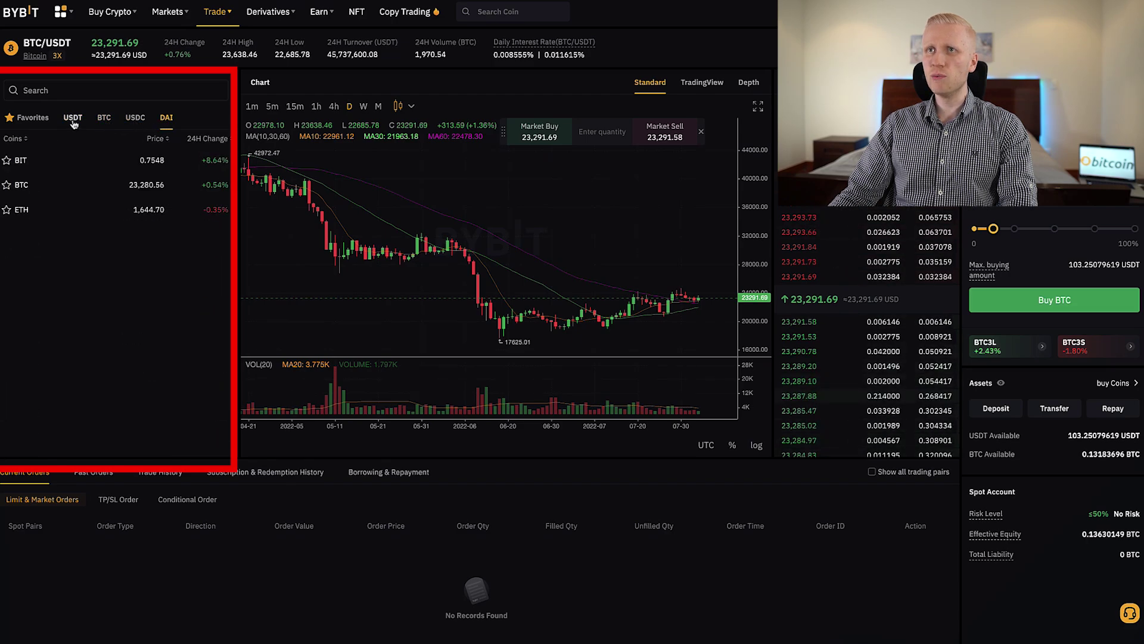
left_click(73, 121)
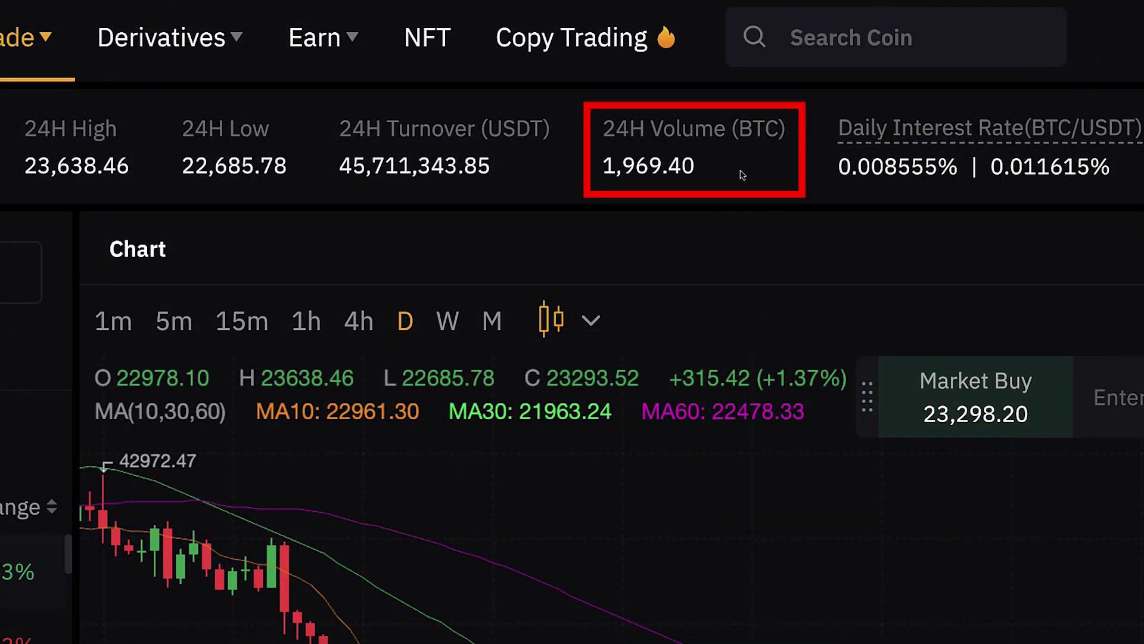
Examine the 24-hour BTC trading volume of BTC/USDT and look closely at the June 2022 price movement on the daily chart.
left_click_drag(739, 174, 582, 137)
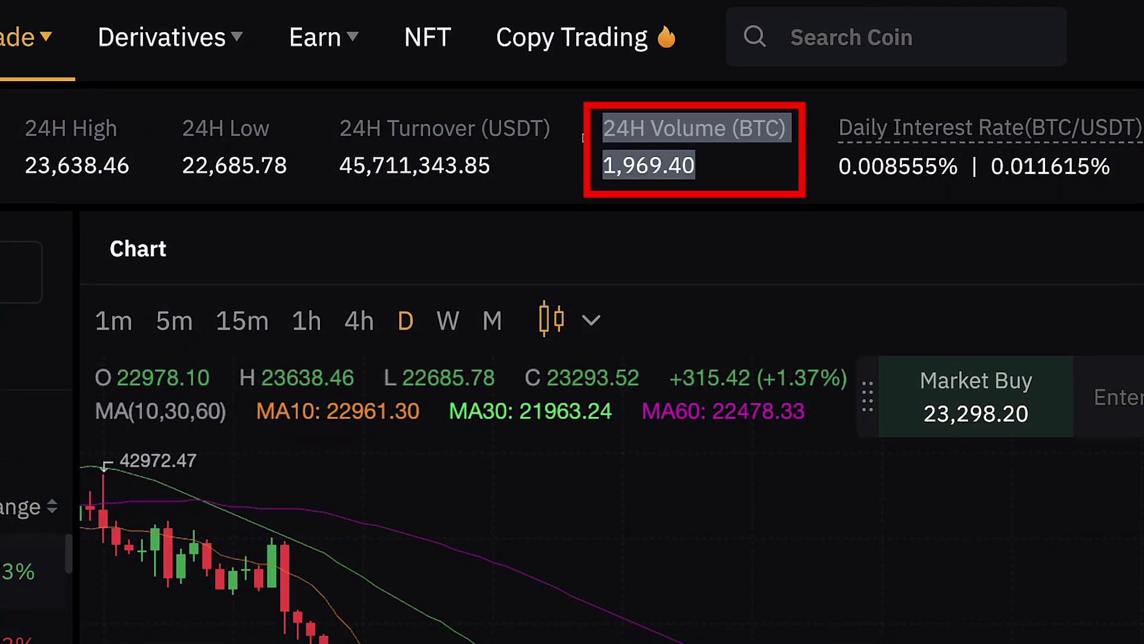
left_click(857, 156)
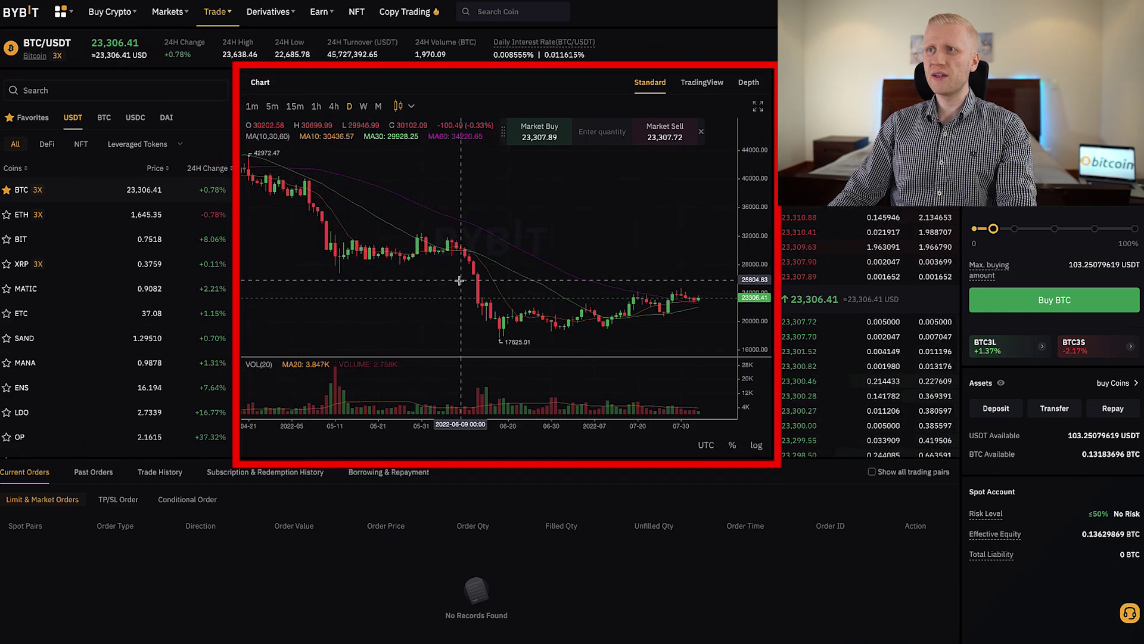
scroll(441, 280, "up", 5)
scroll(474, 283, "up", 2)
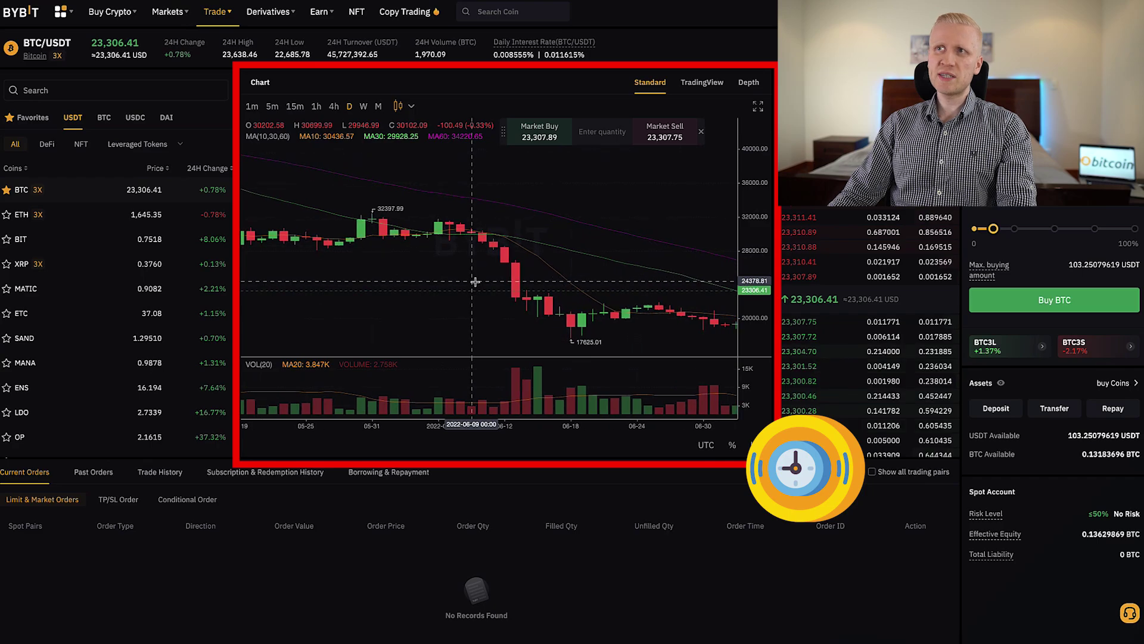
left_click(349, 107)
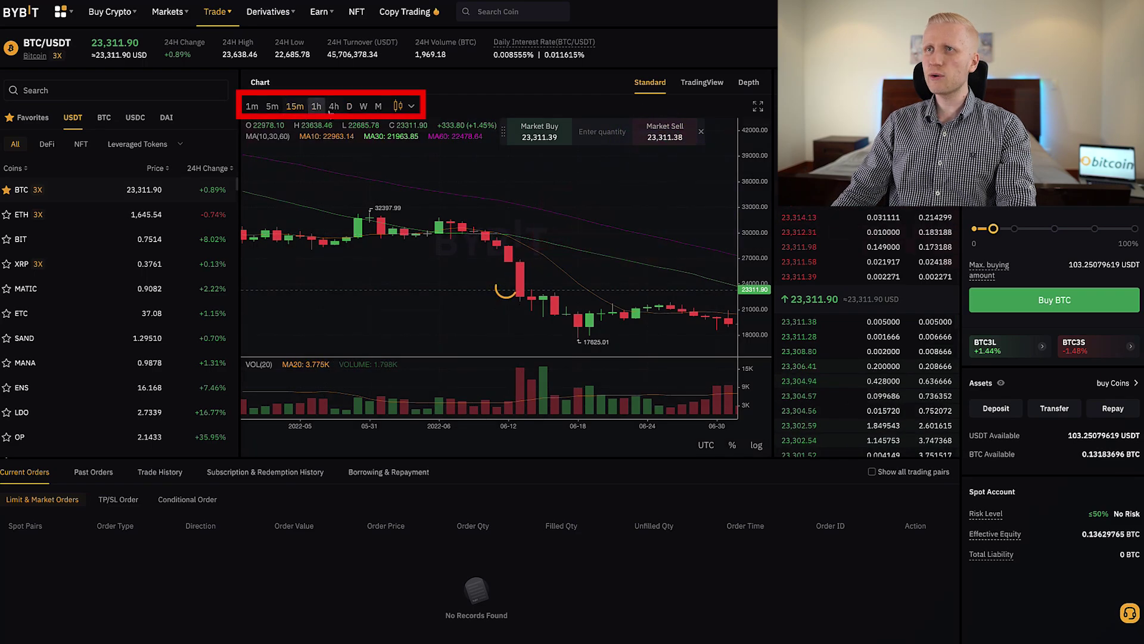
View the BTC/USDT chart in 15-minute candles and look over the recent price movement.
left_click(294, 109)
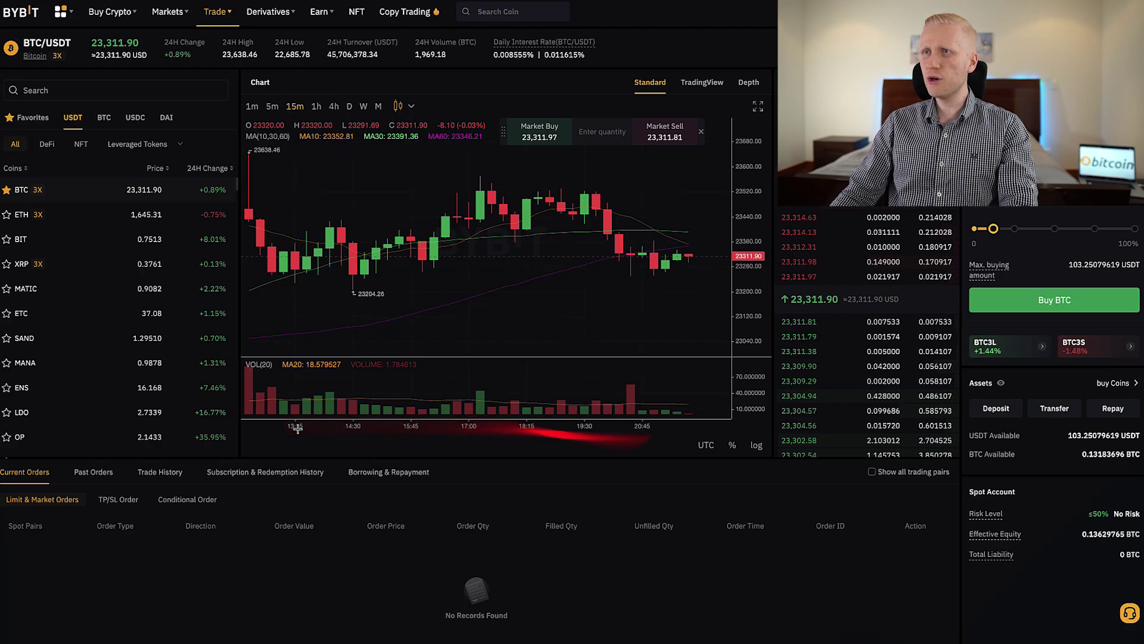
scroll(296, 426, "down", 3)
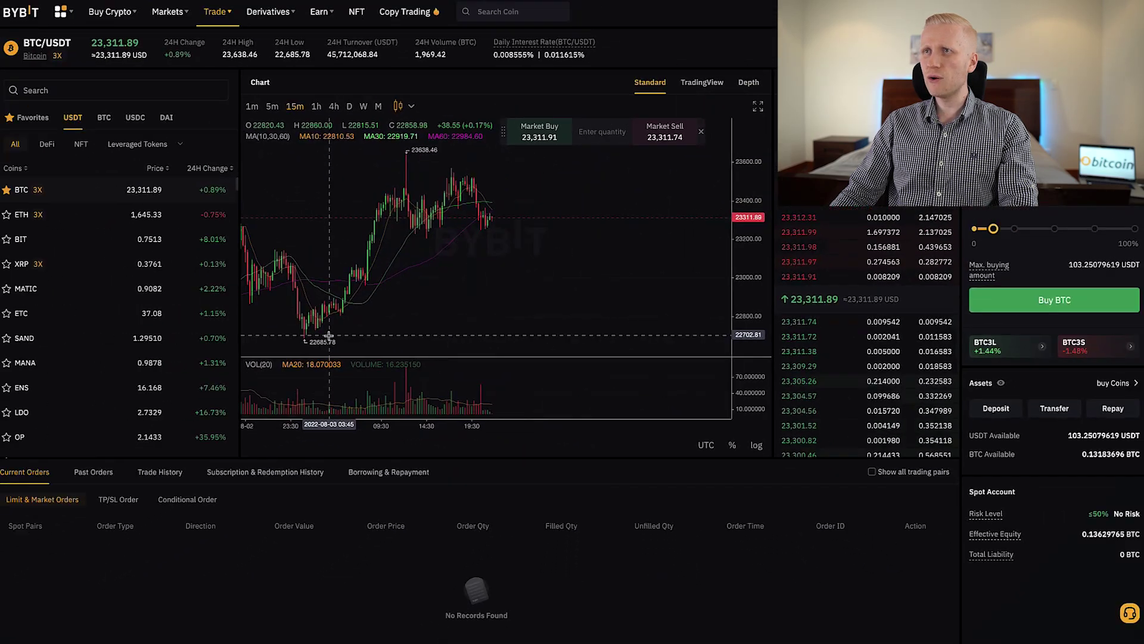
scroll(553, 283, "up", 5)
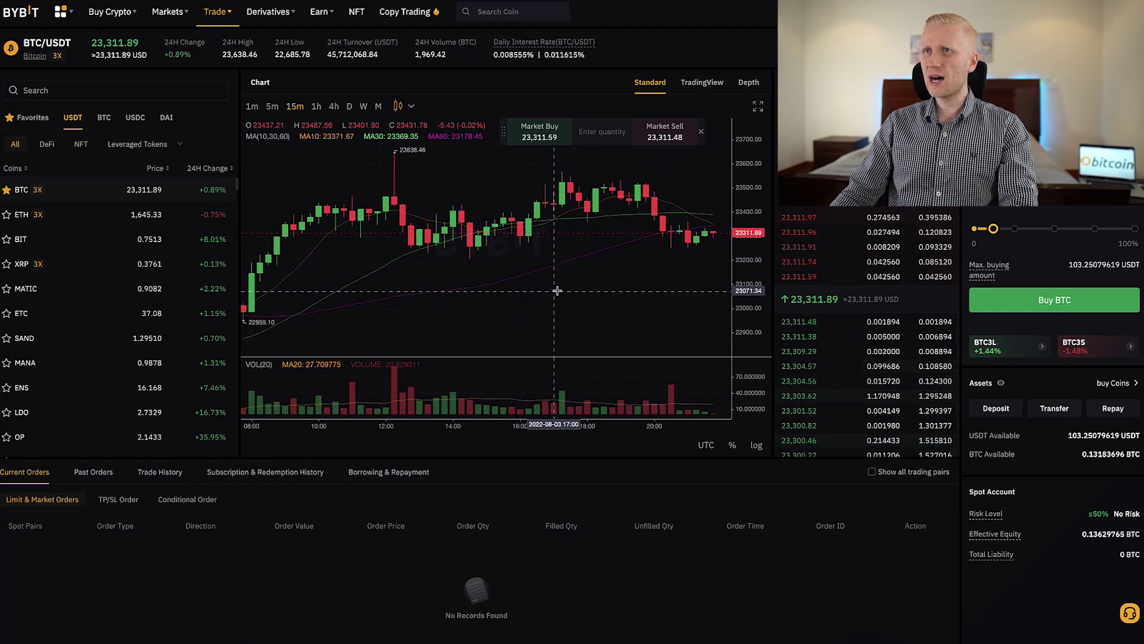
left_click_drag(557, 290, 396, 226)
scroll(376, 154, "down", 2)
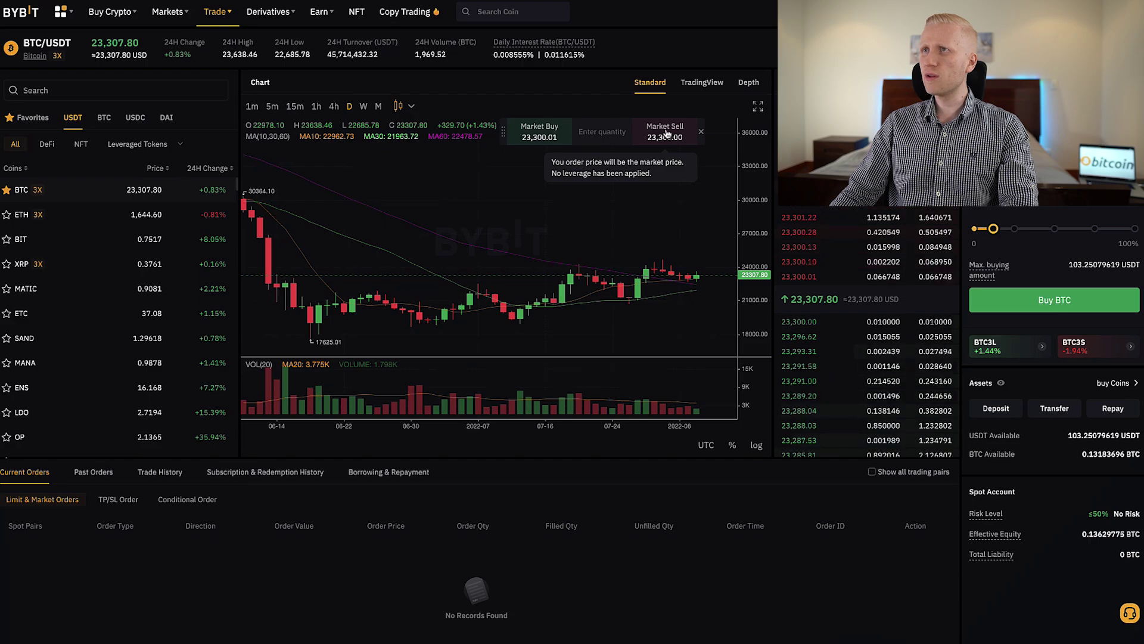
Preview the Bars, Area and Hollow Candles chart styles and return the price chart to Candles.
left_click(399, 105)
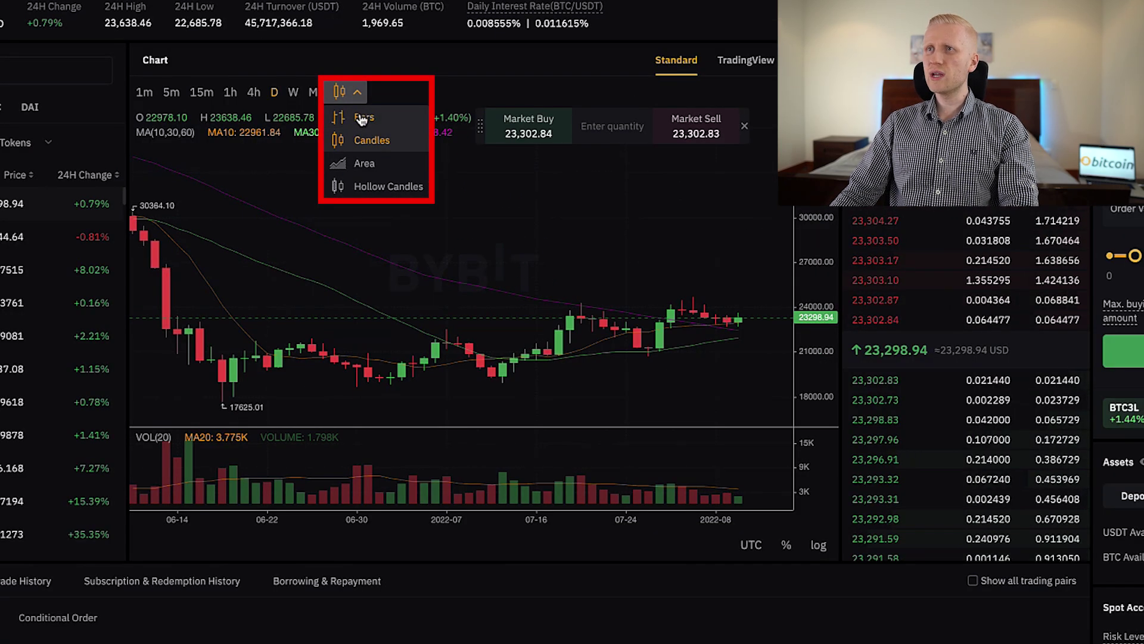
left_click(362, 118)
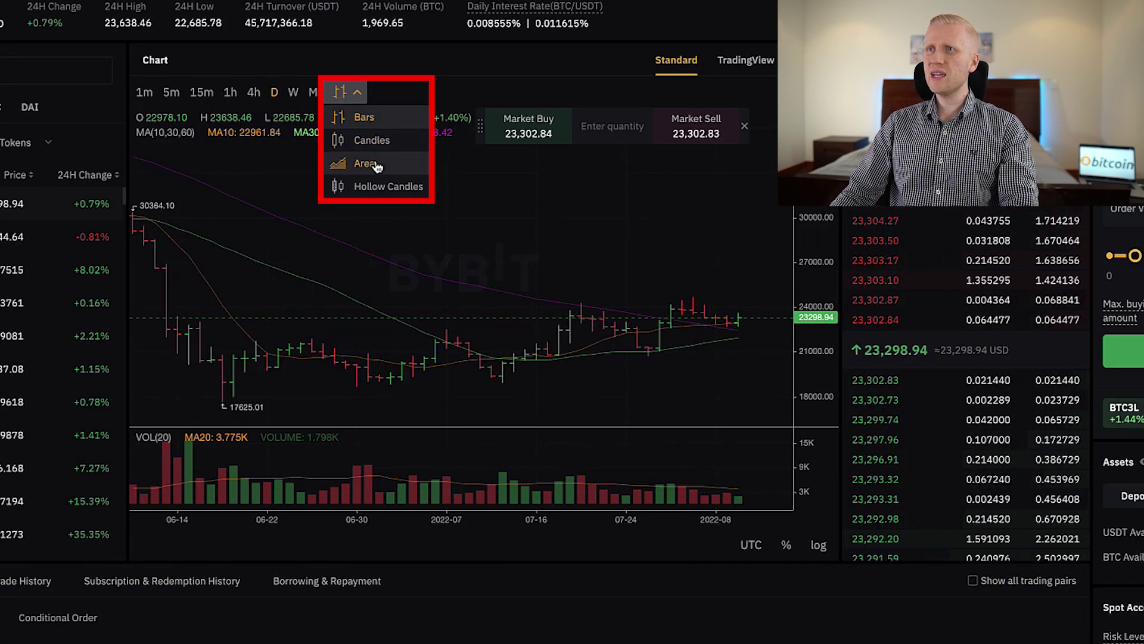
left_click(364, 164)
left_click(403, 187)
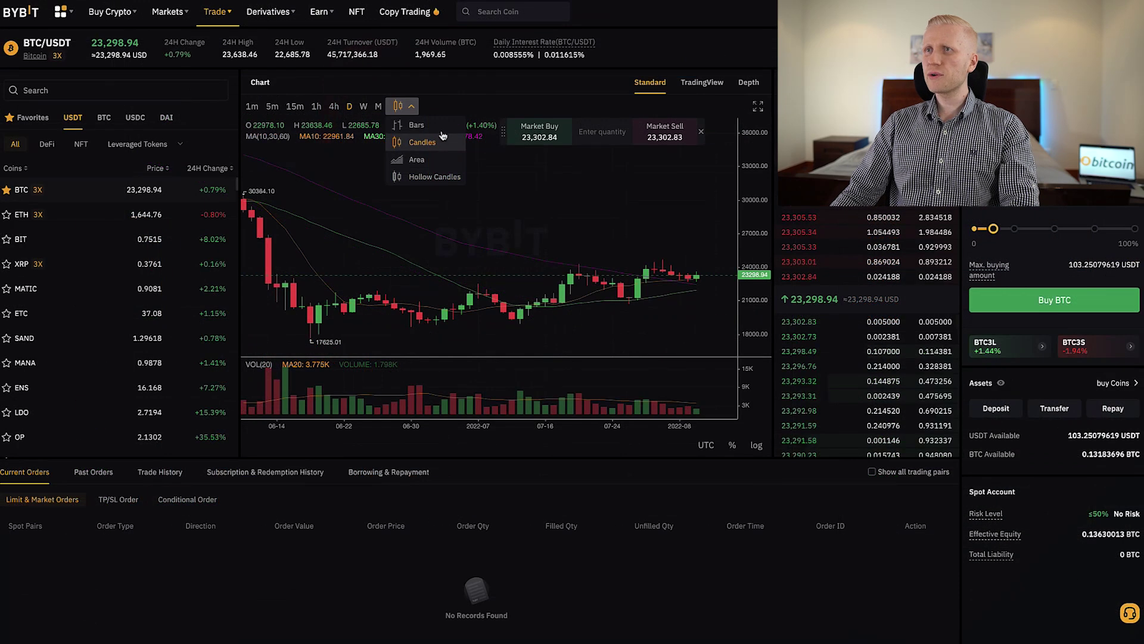
left_click(443, 140)
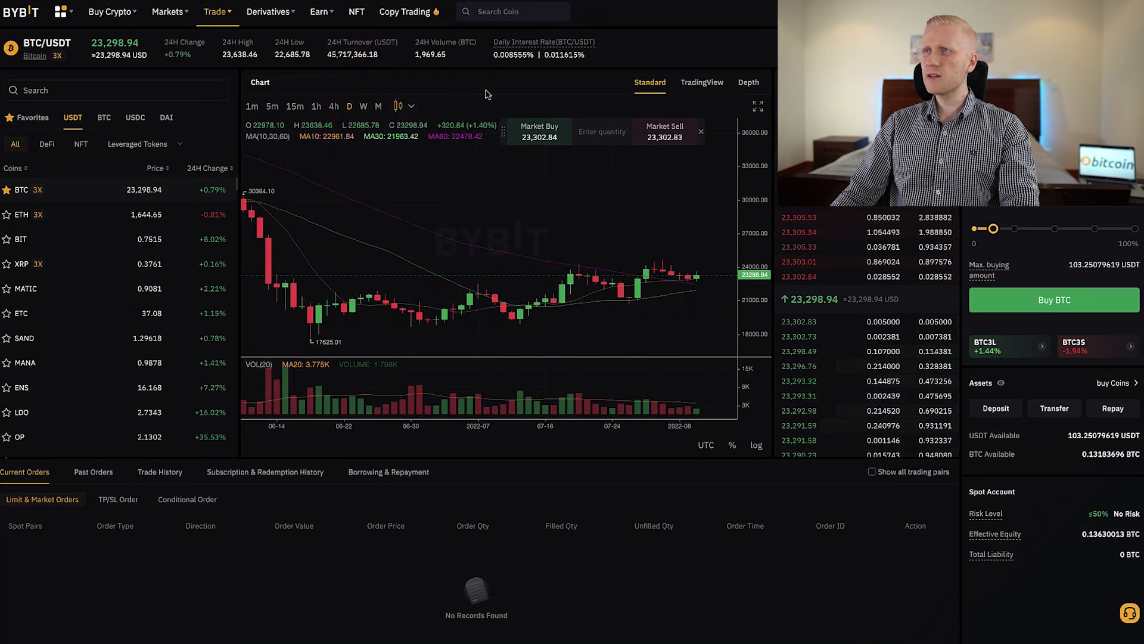
Switch to the TradingView chart and add a Moving Average indicator from the indicator list.
left_click(715, 87)
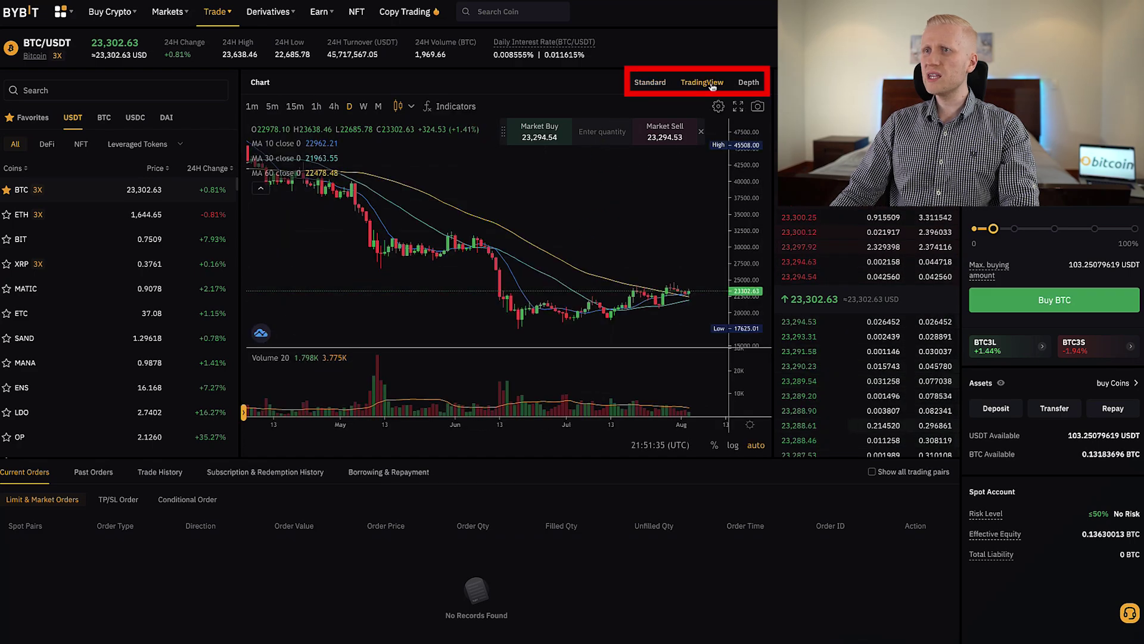
left_click(451, 113)
scroll(492, 268, "down", 6)
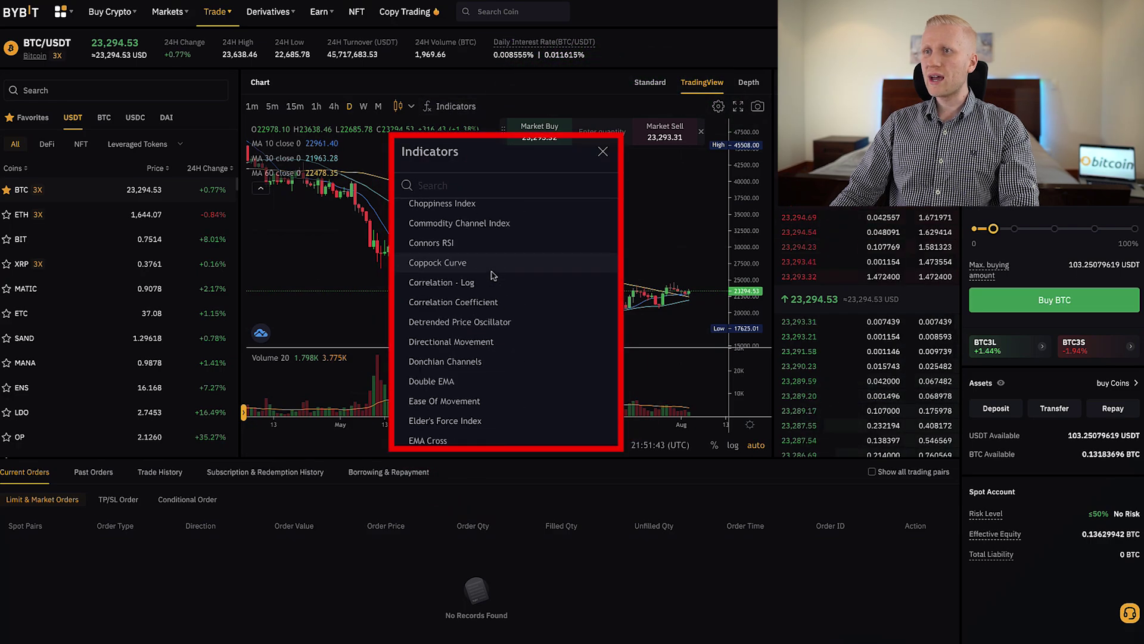
scroll(493, 275, "down", 8)
scroll(494, 273, "up", 4)
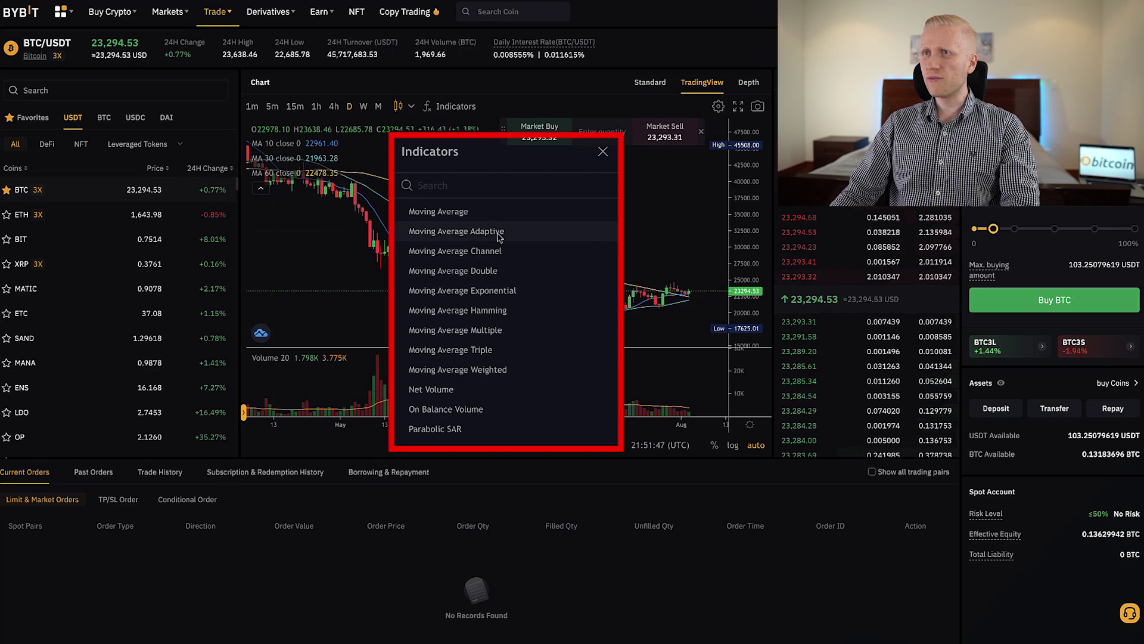
scroll(477, 245, "up", 1)
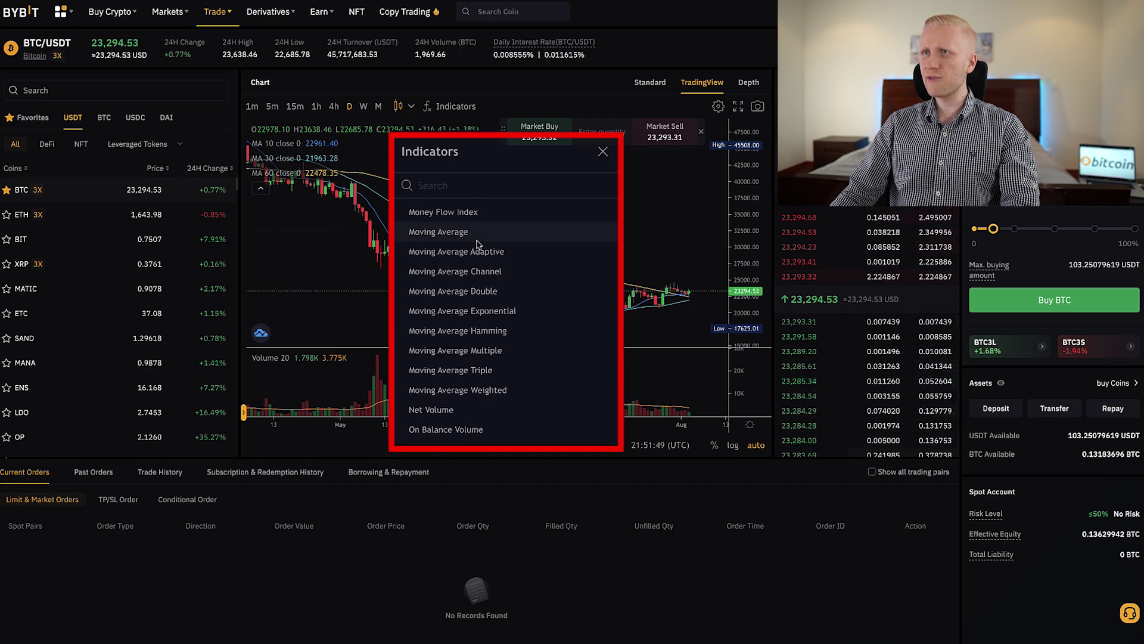
left_click(603, 151)
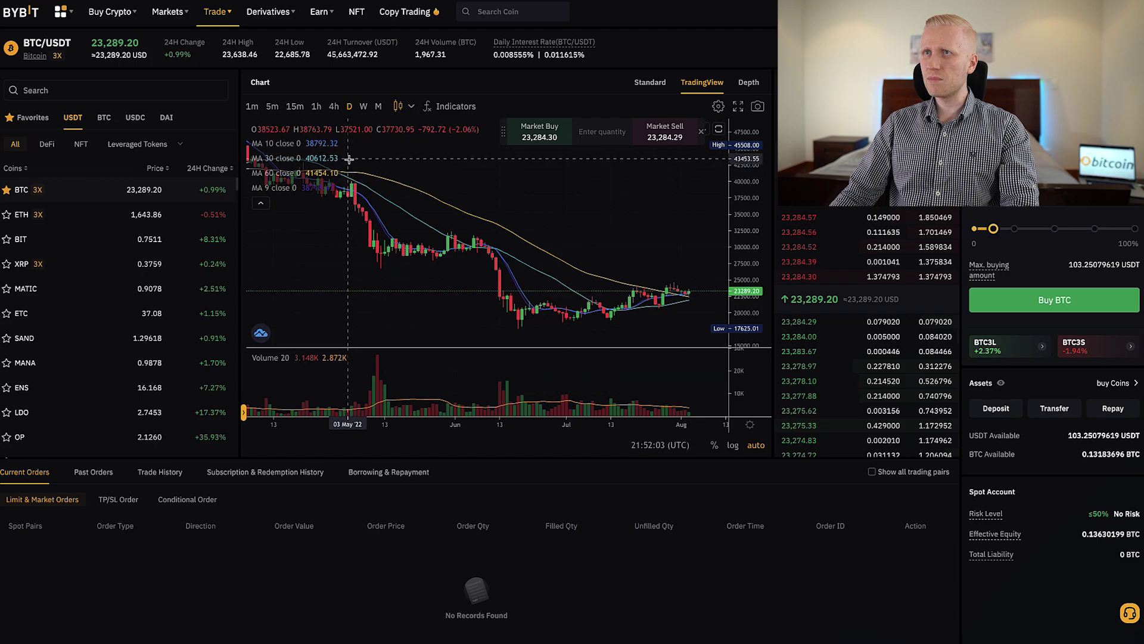
Remove all four moving averages (MA 10, MA 30, MA 60 and MA 9) from the TradingView chart.
left_click(347, 143)
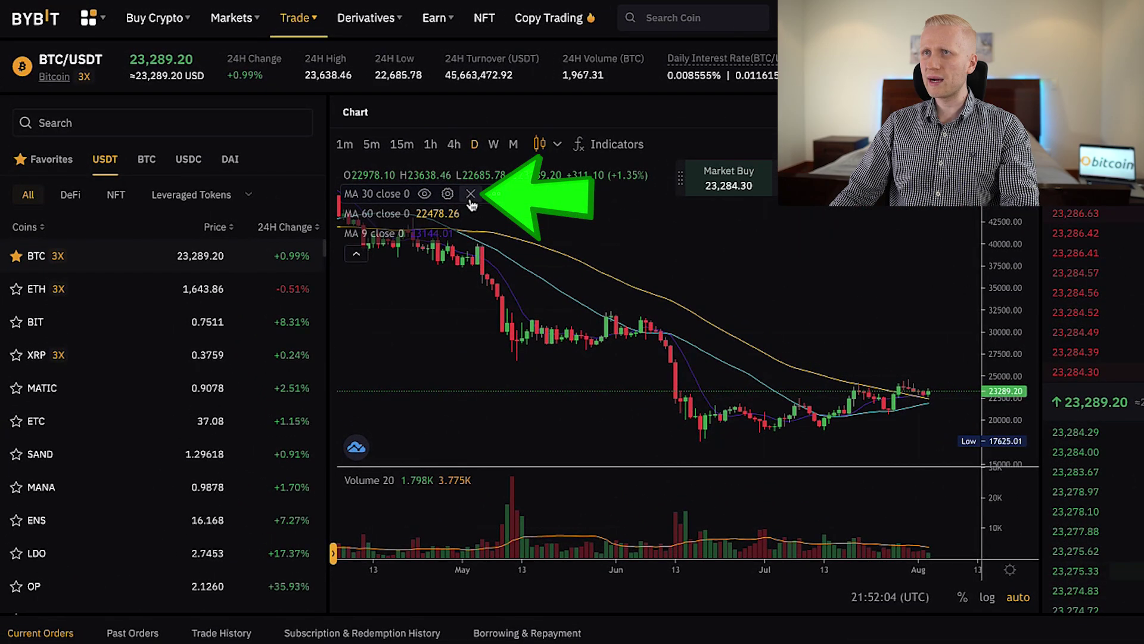
left_click(470, 200)
left_click(471, 199)
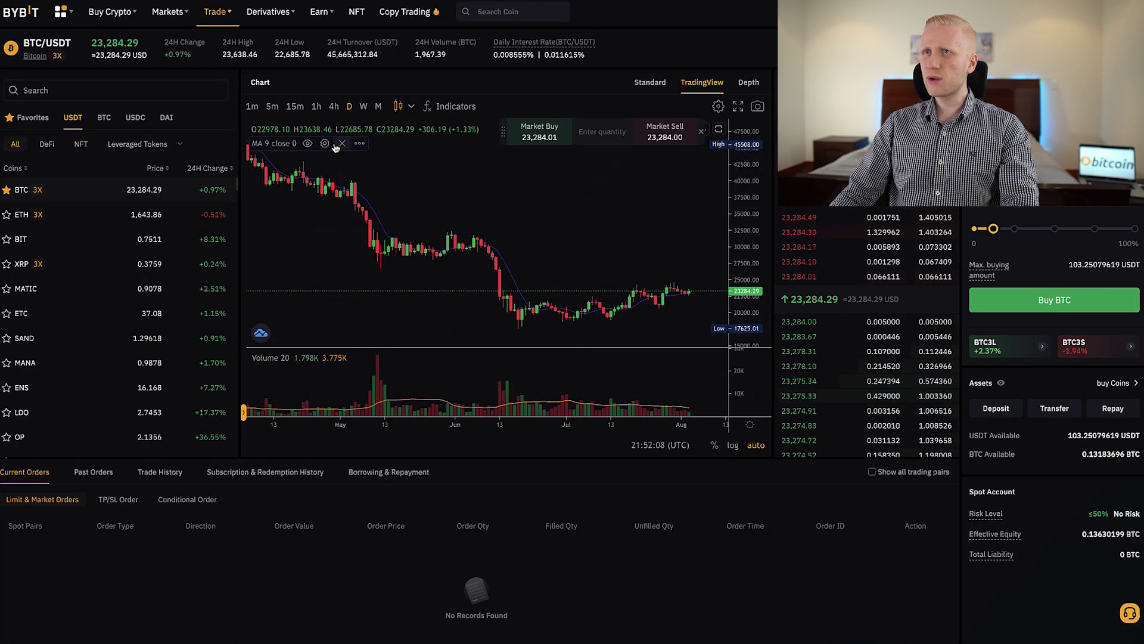
left_click(342, 143)
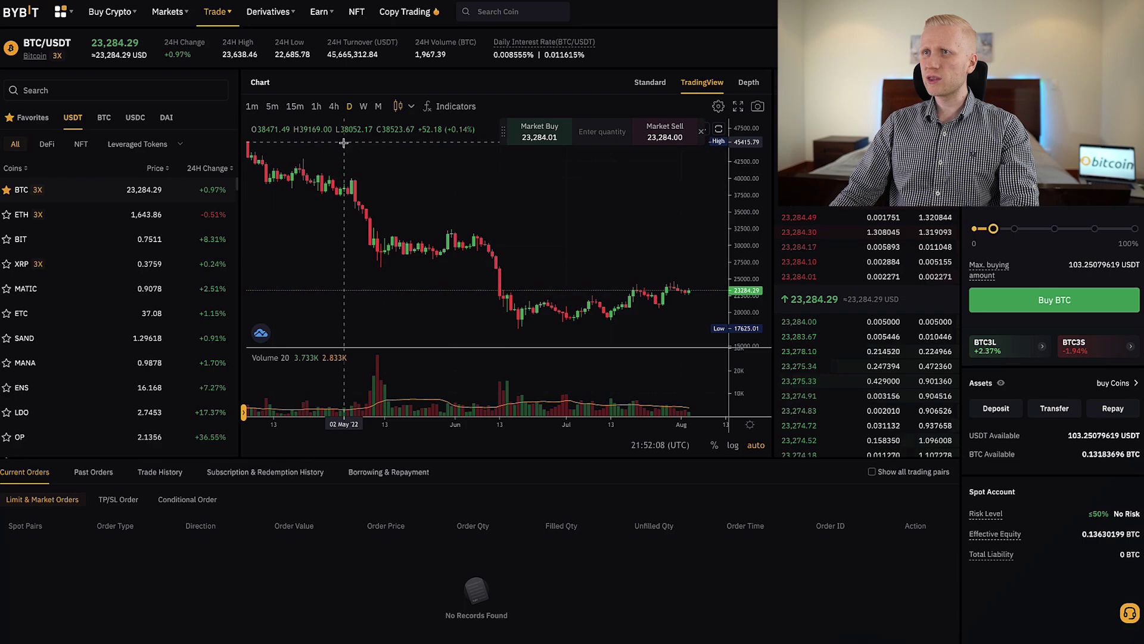
Try the Ichimoku Cloud indicator on the TradingView chart and remove it again.
left_click(450, 106)
scroll(470, 334, "down", 6)
scroll(474, 359, "down", 7)
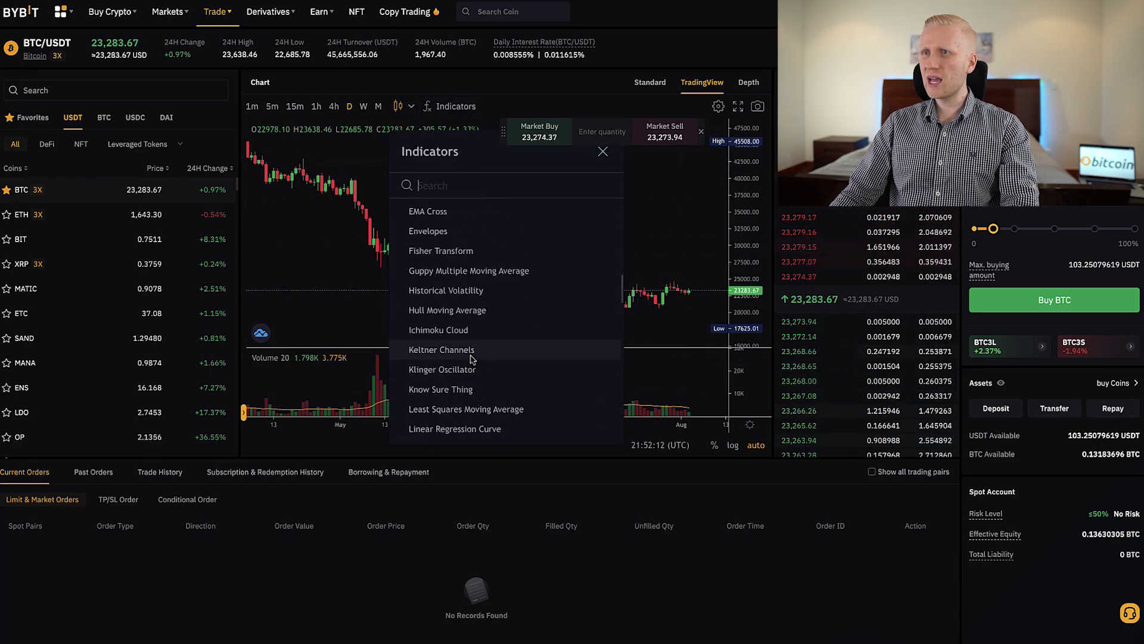
left_click(441, 331)
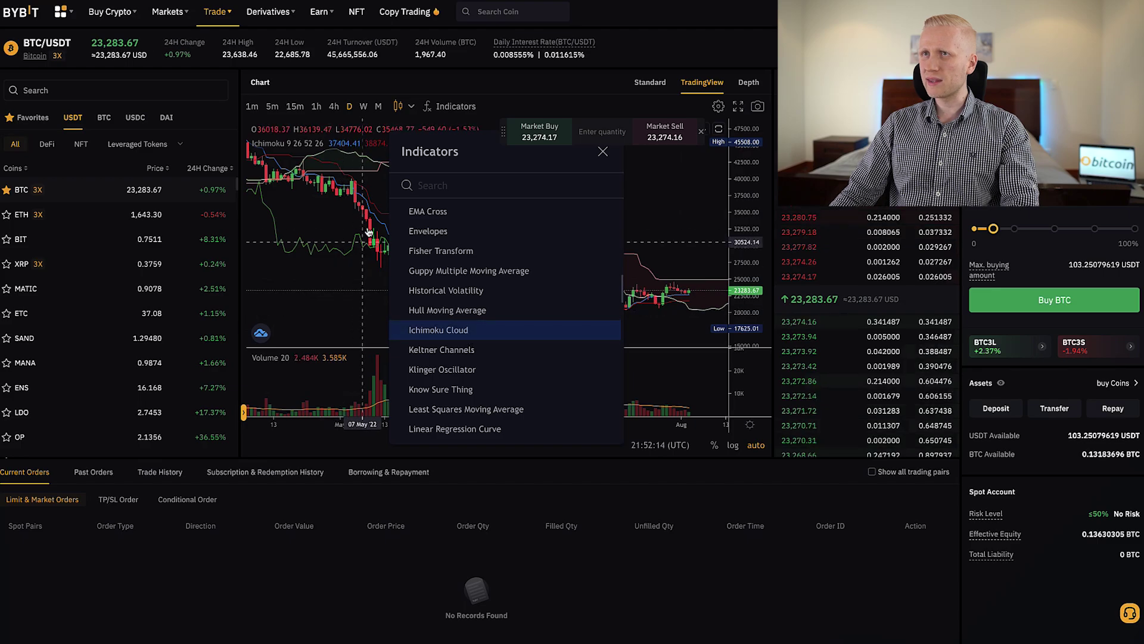
left_click(602, 151)
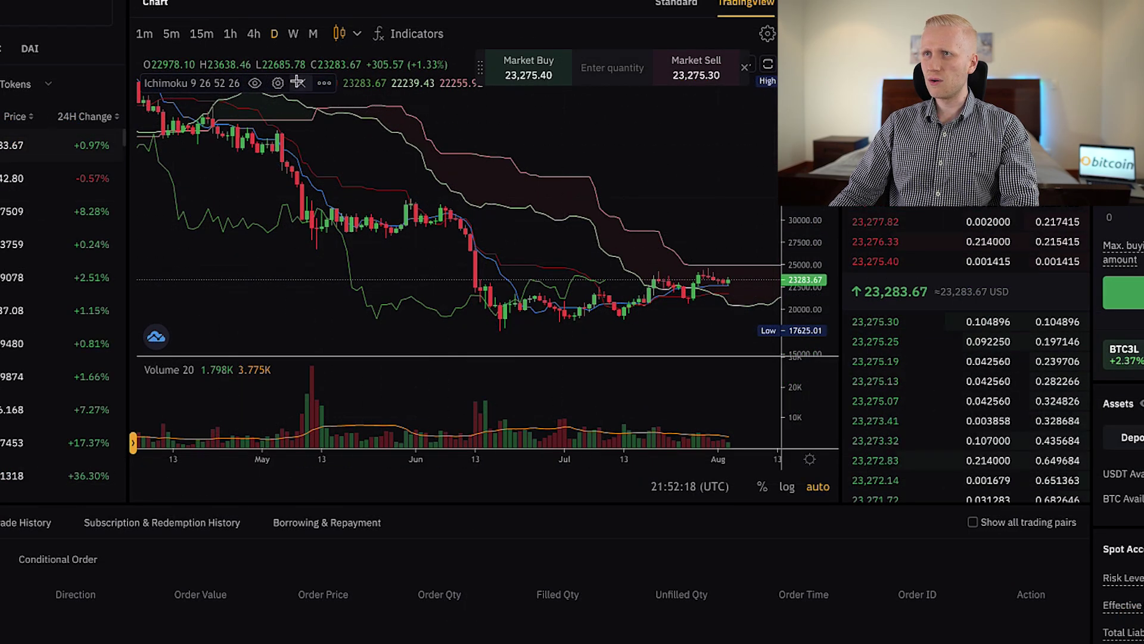
left_click(298, 82)
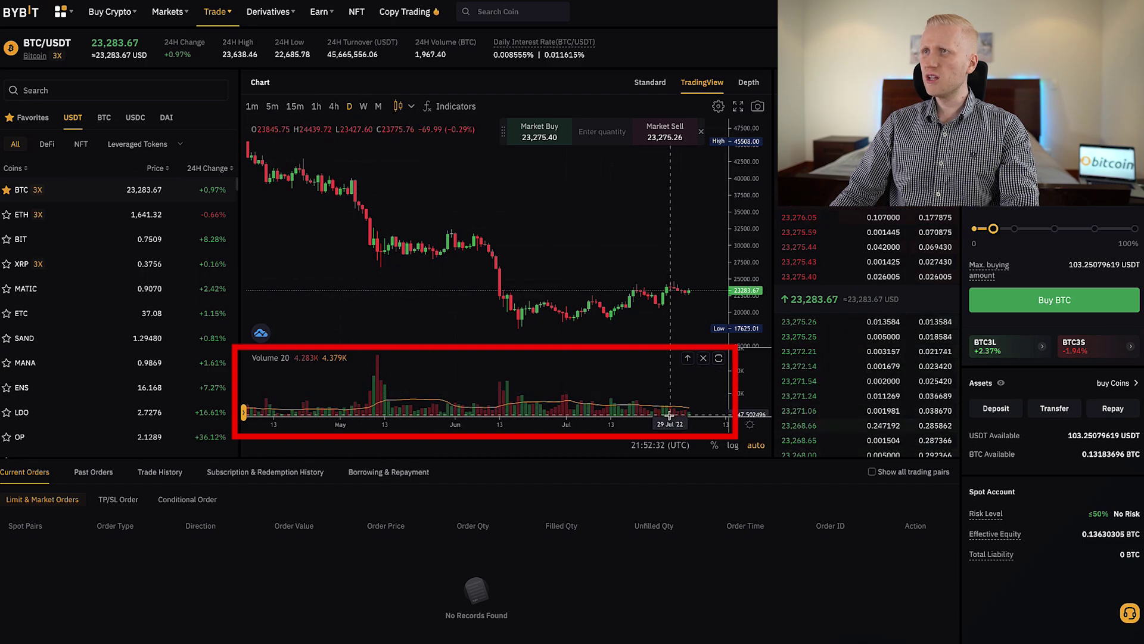
View the market depth chart and set the order book's price grouping to 100.
left_click(752, 83)
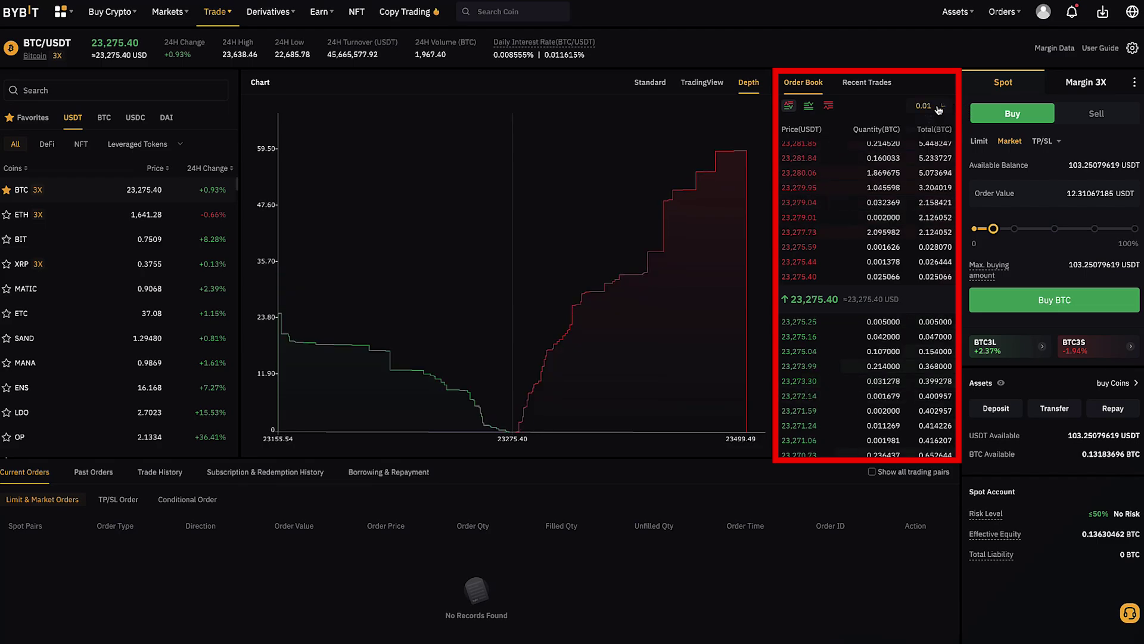
left_click(934, 126)
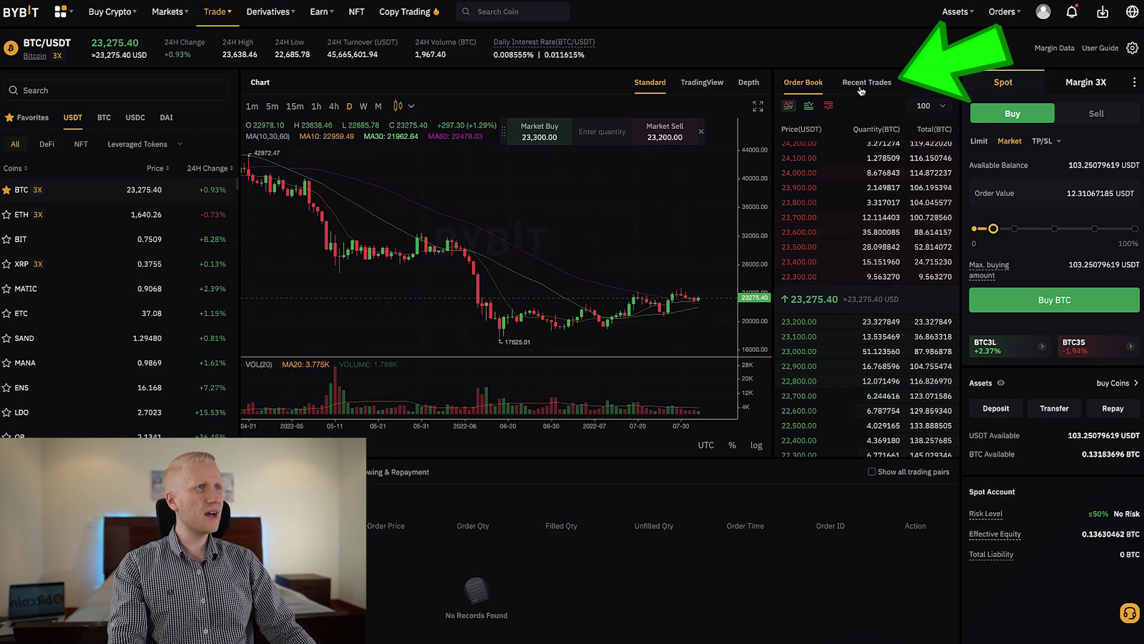
Look over the recent BTC/USDT trades and return to the order book.
left_click(860, 84)
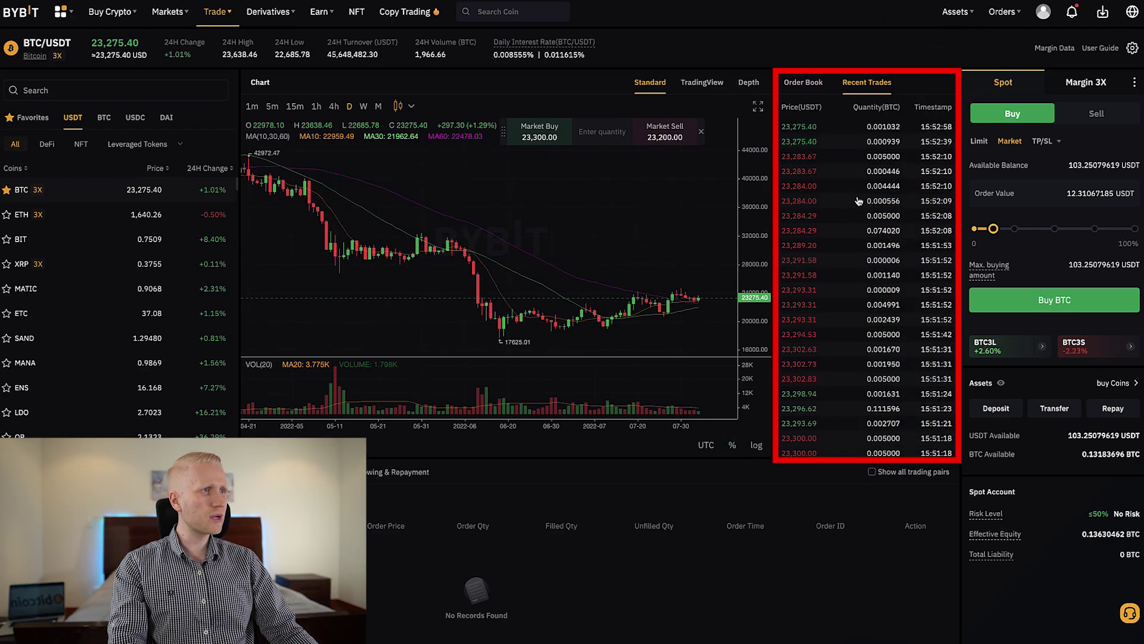
scroll(859, 201, "down", 2)
scroll(858, 201, "up", 3)
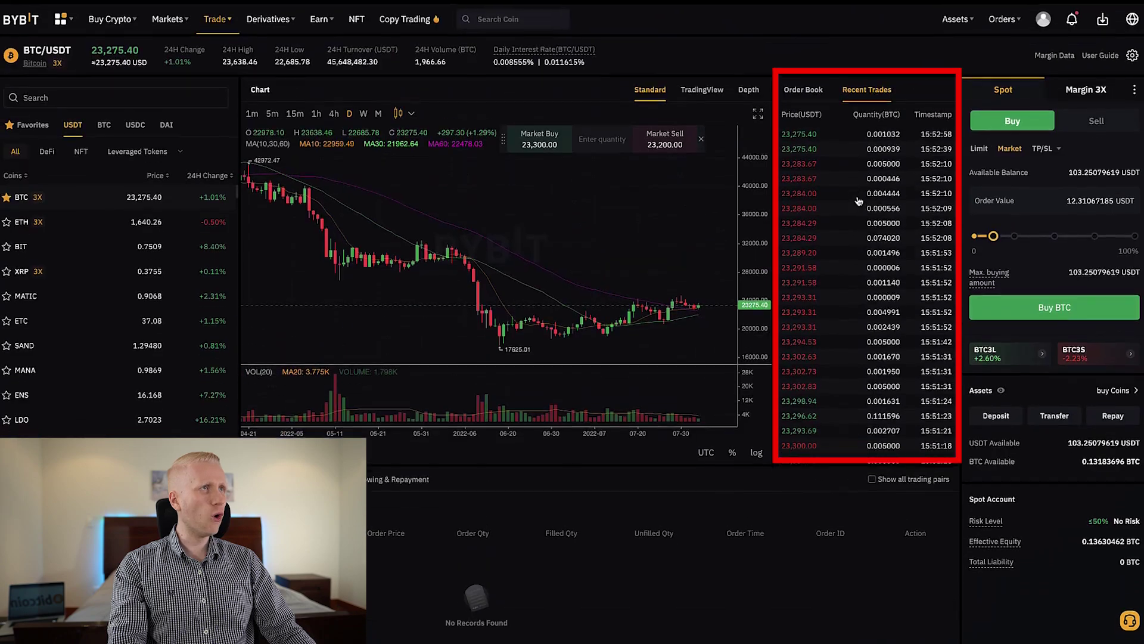
left_click(814, 88)
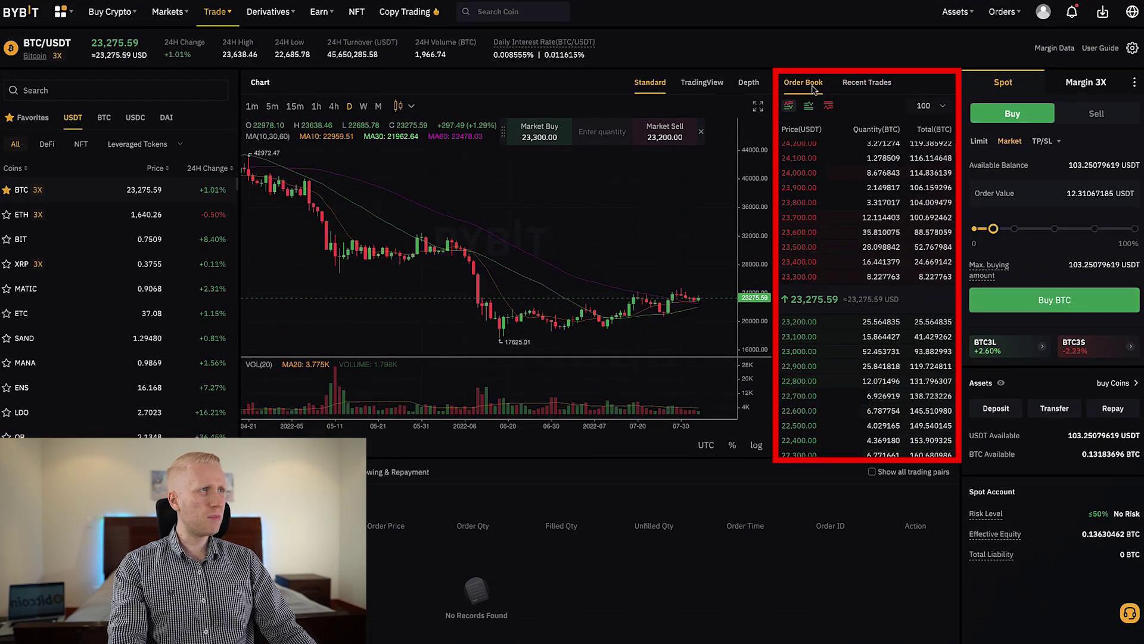
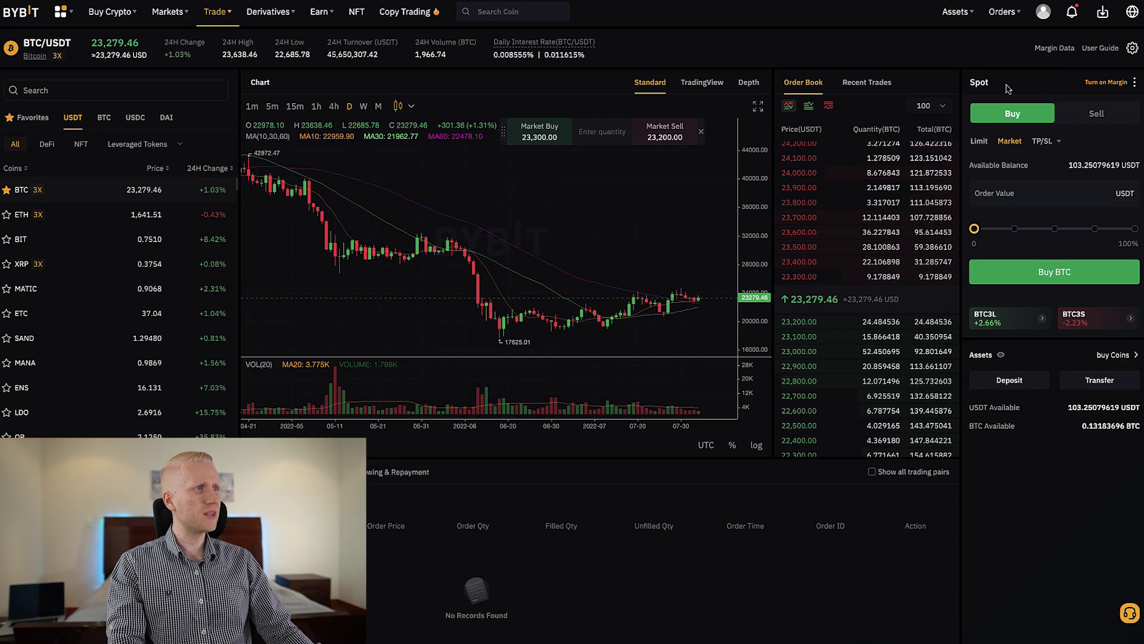
Place a limit buy order for 0.005162 BTC at 20000 USDT using 100% of the available balance, and cancel it again.
left_click(981, 143)
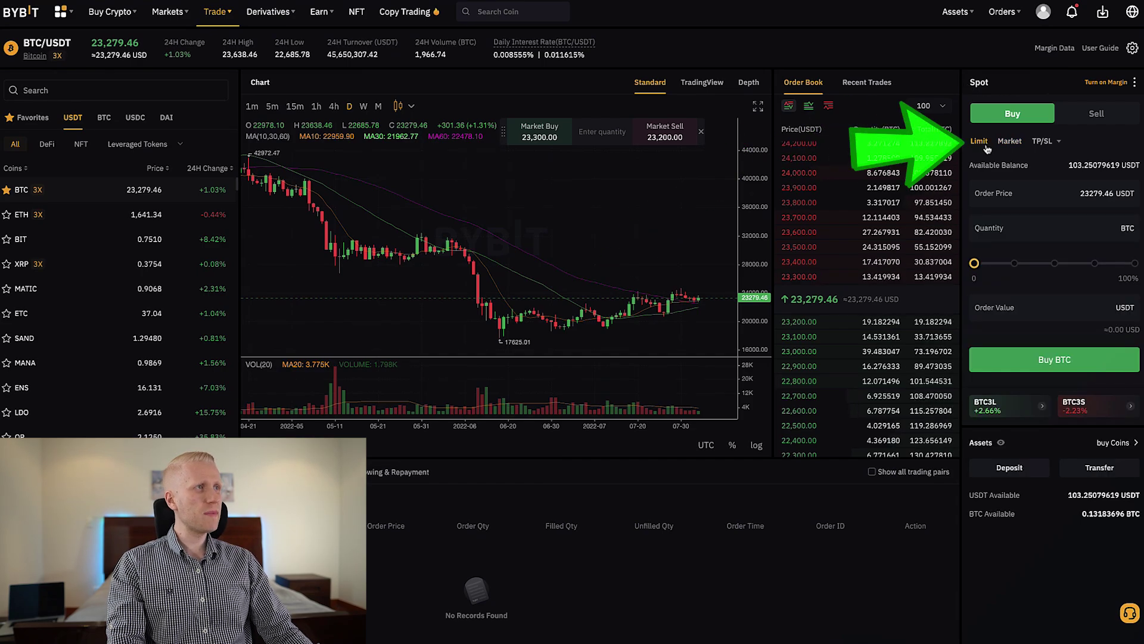
left_click(1068, 193)
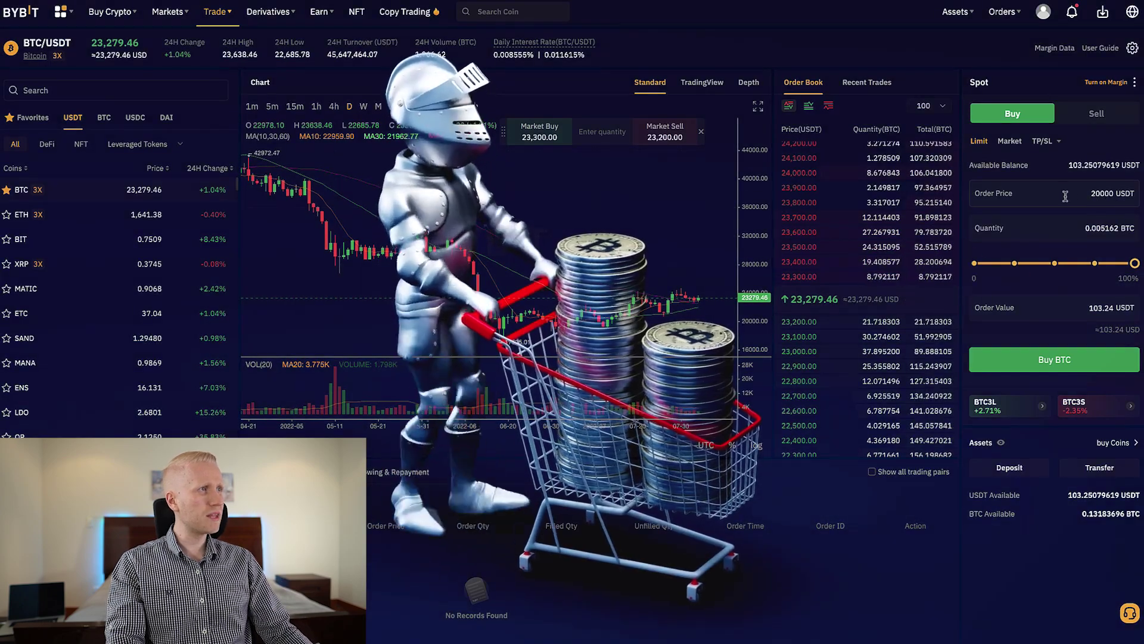
left_click(1054, 360)
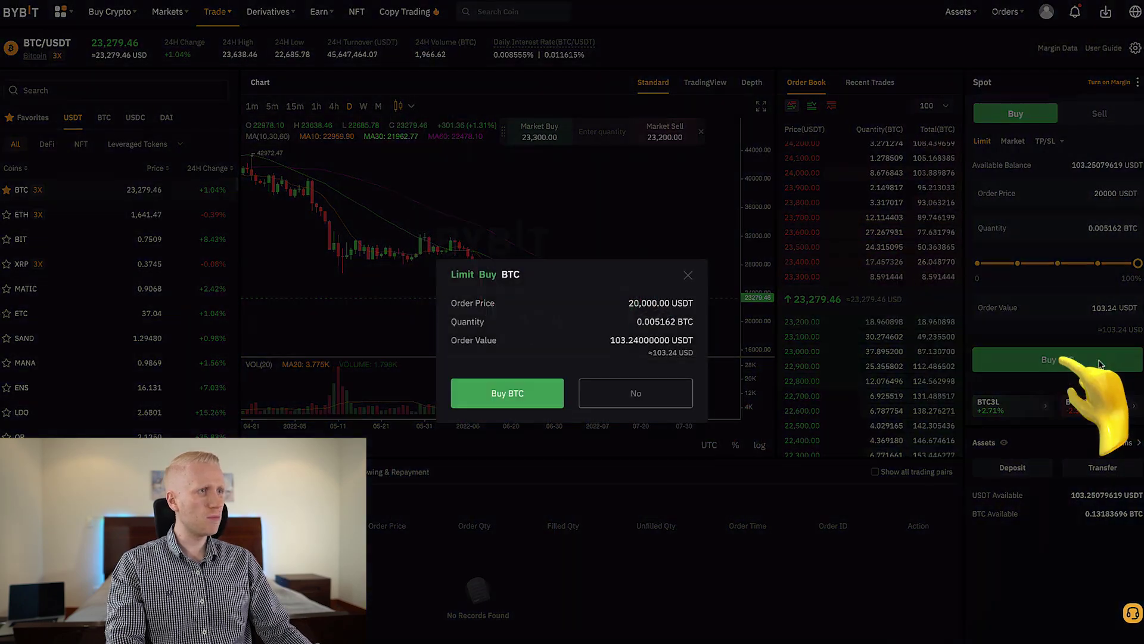
left_click(507, 394)
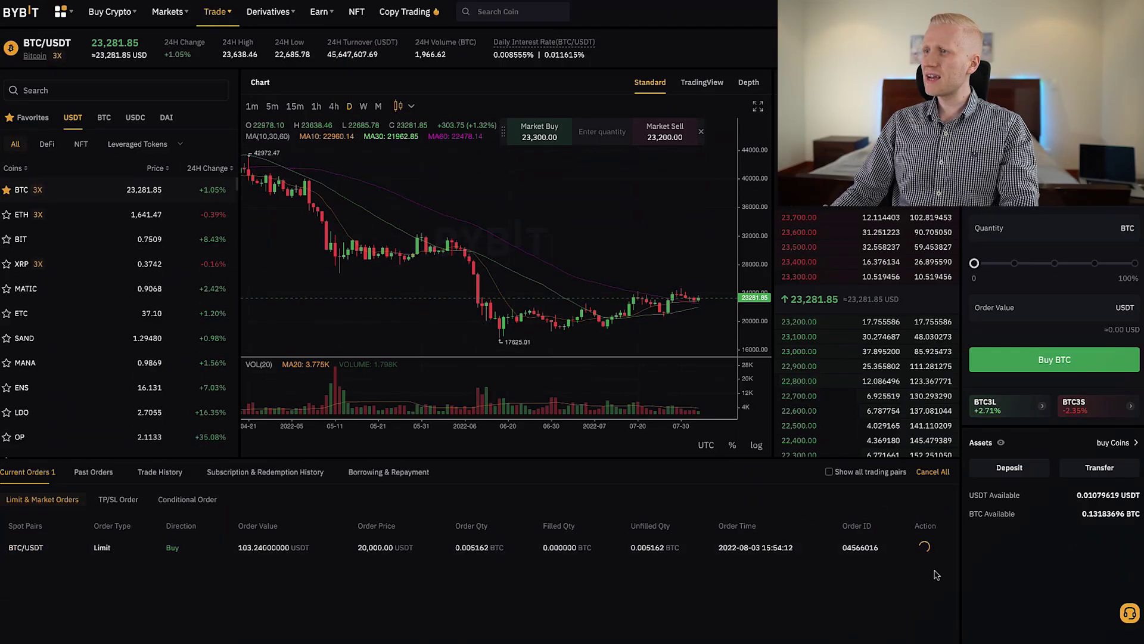
left_click(926, 547)
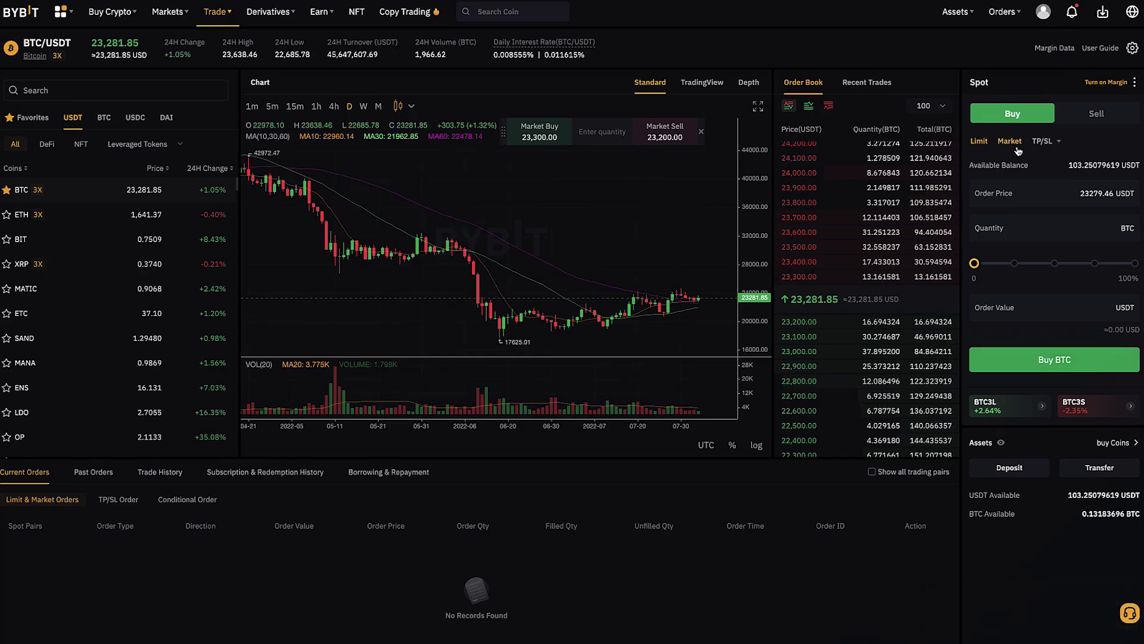
Compare the market and limit order forms, place a limit sell order for 0.013690 BTC at 40000 USDT and cancel it again.
left_click(1009, 144)
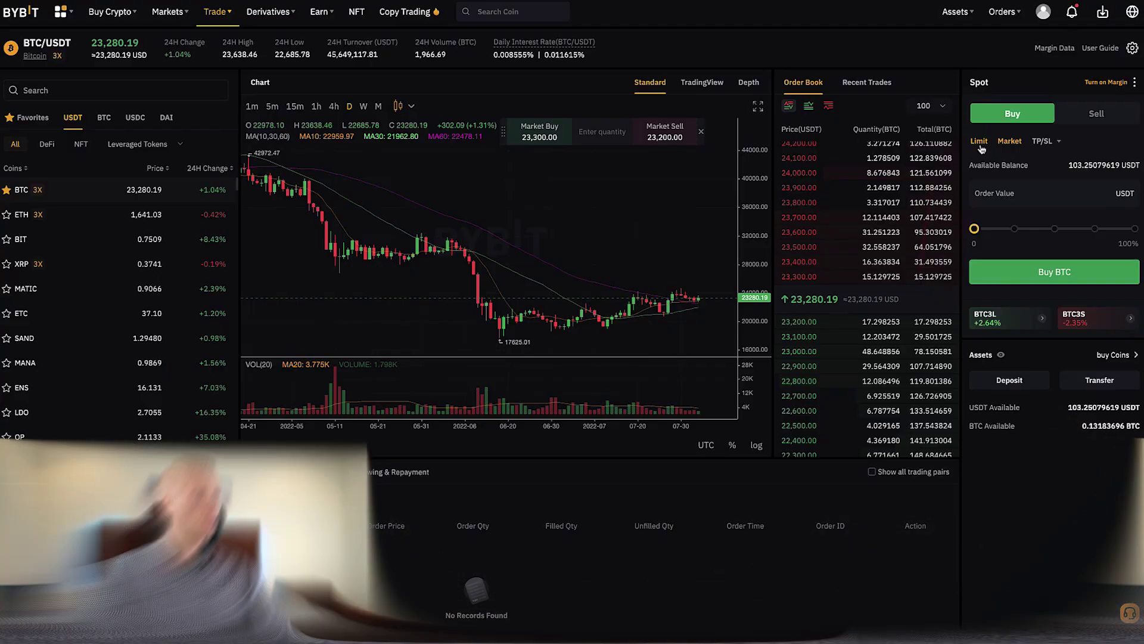
left_click(916, 193)
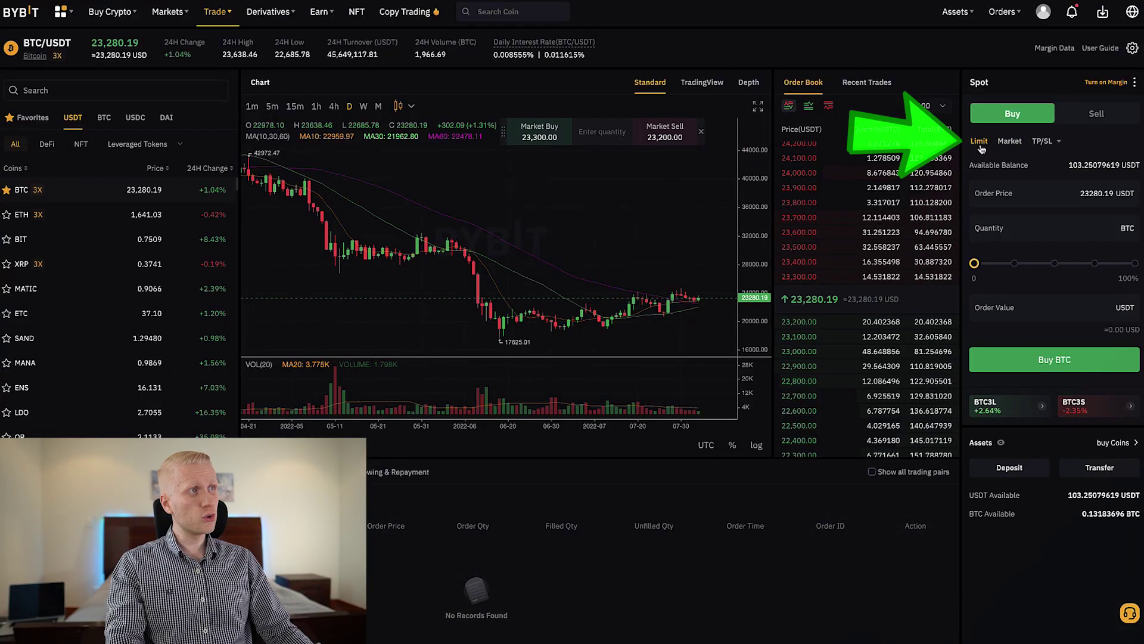
left_click(1096, 114)
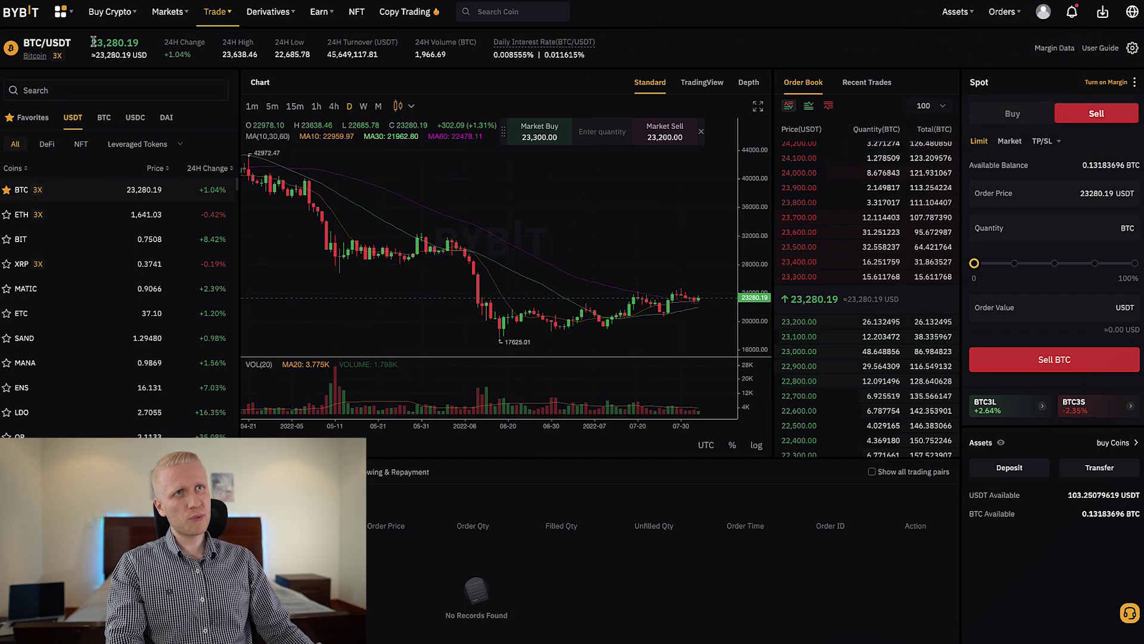
double_click(1096, 193)
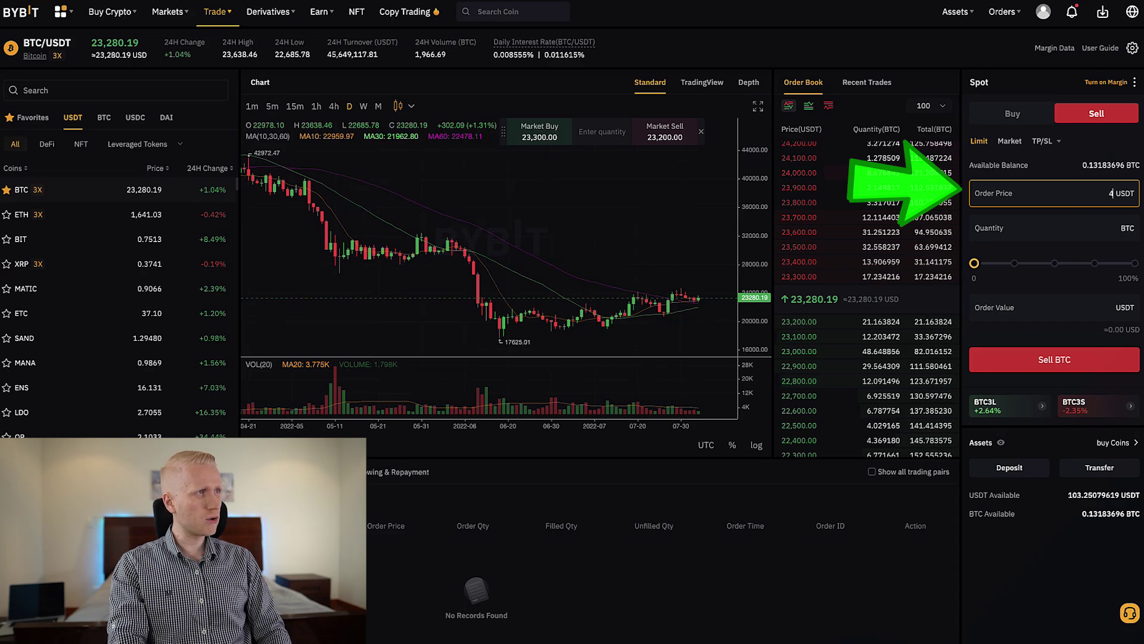
type("40000")
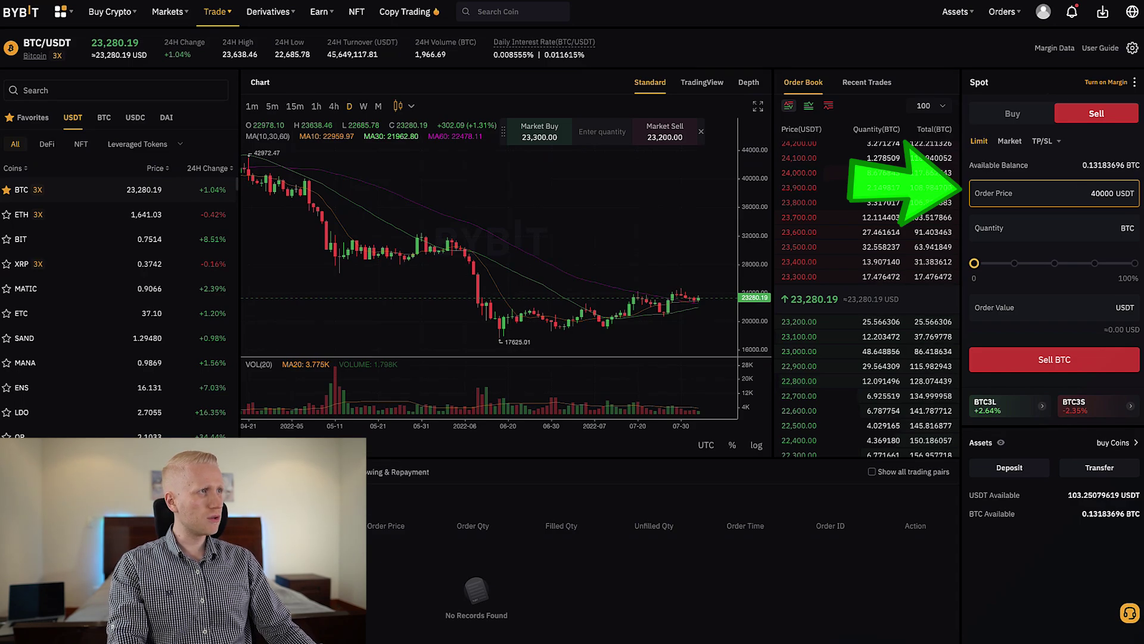
left_click_drag(987, 265, 991, 264)
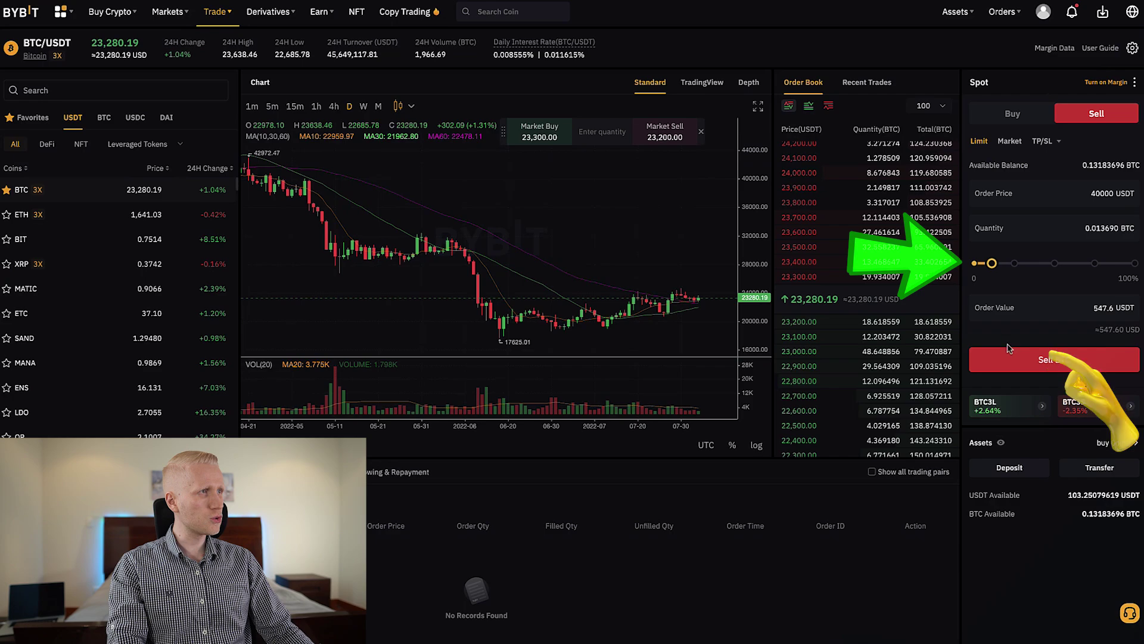
left_click(1011, 360)
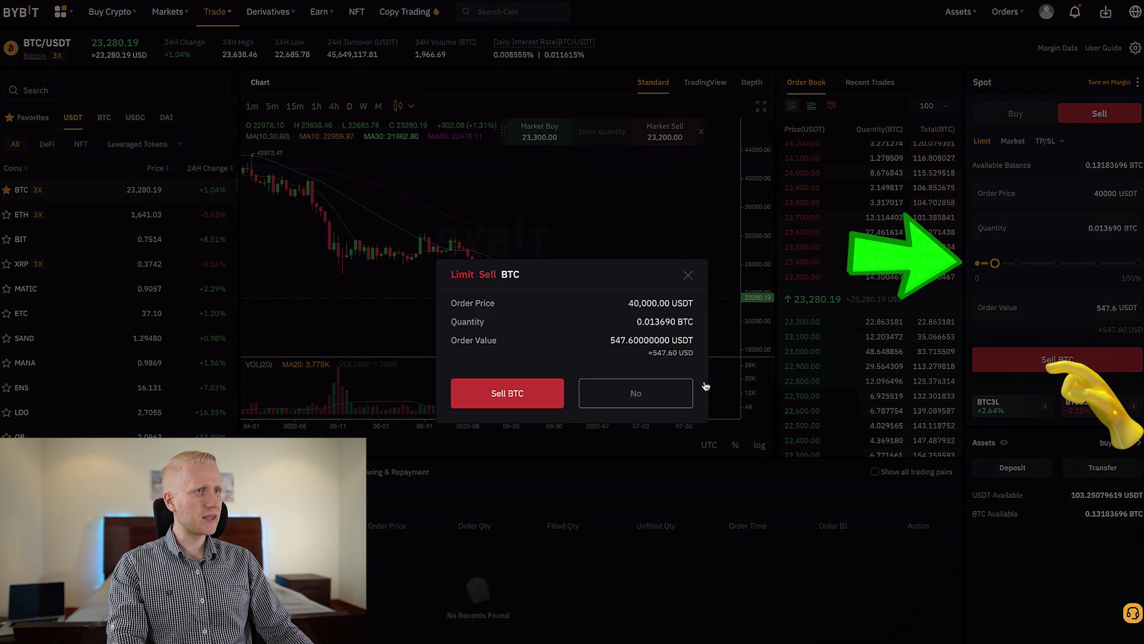
left_click(535, 394)
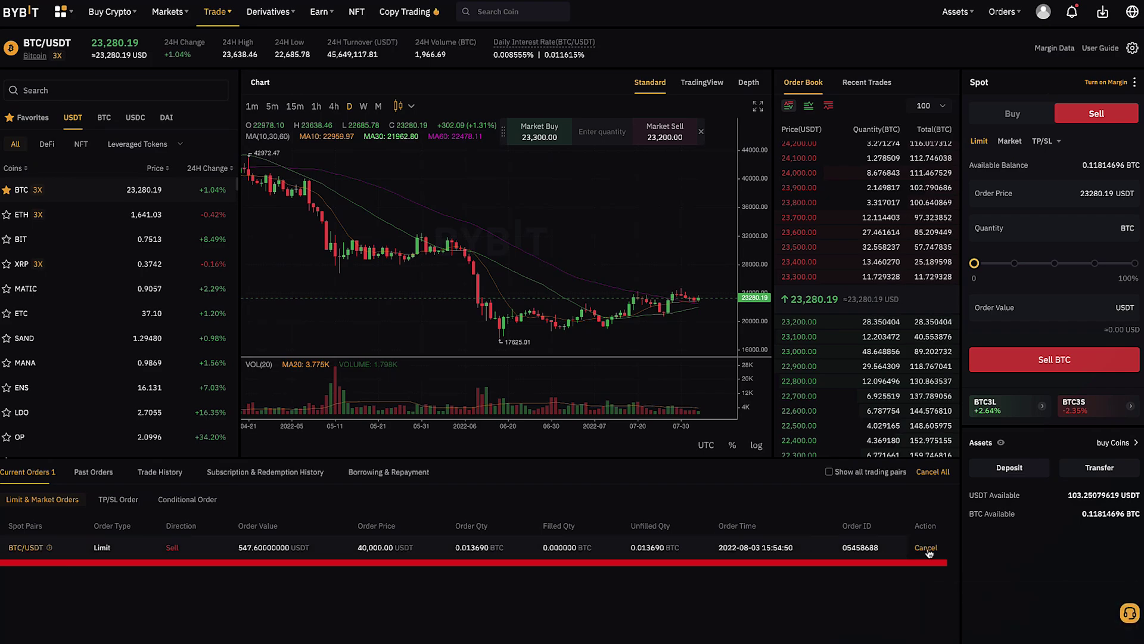
Examine the market and TP/SL order types for buying BTC and return to the market order.
left_click(1032, 119)
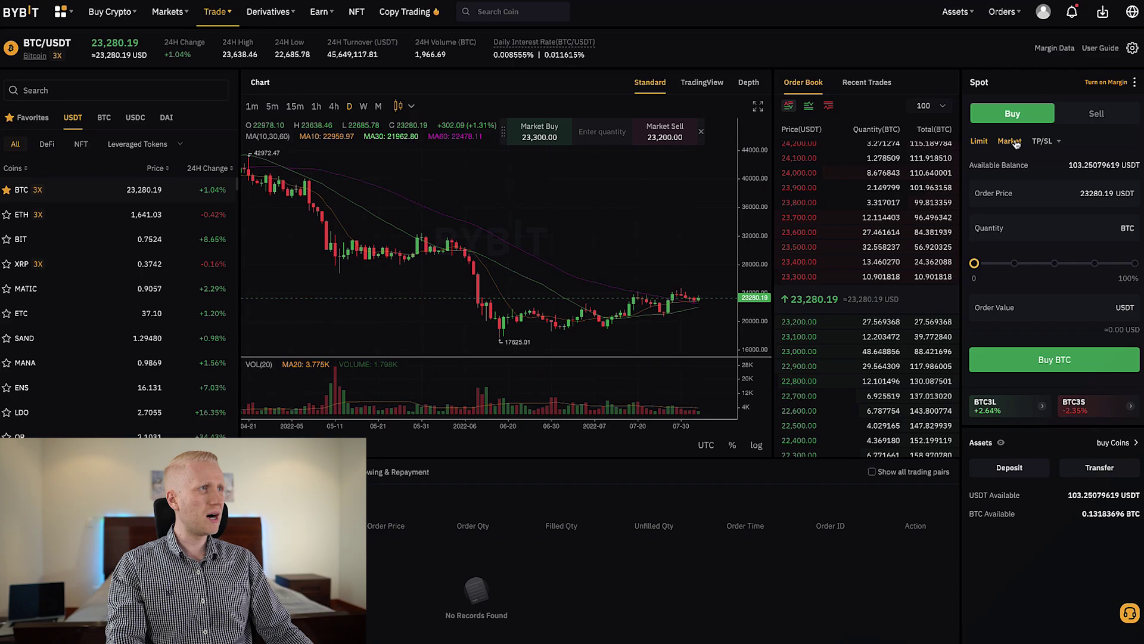
left_click(1013, 142)
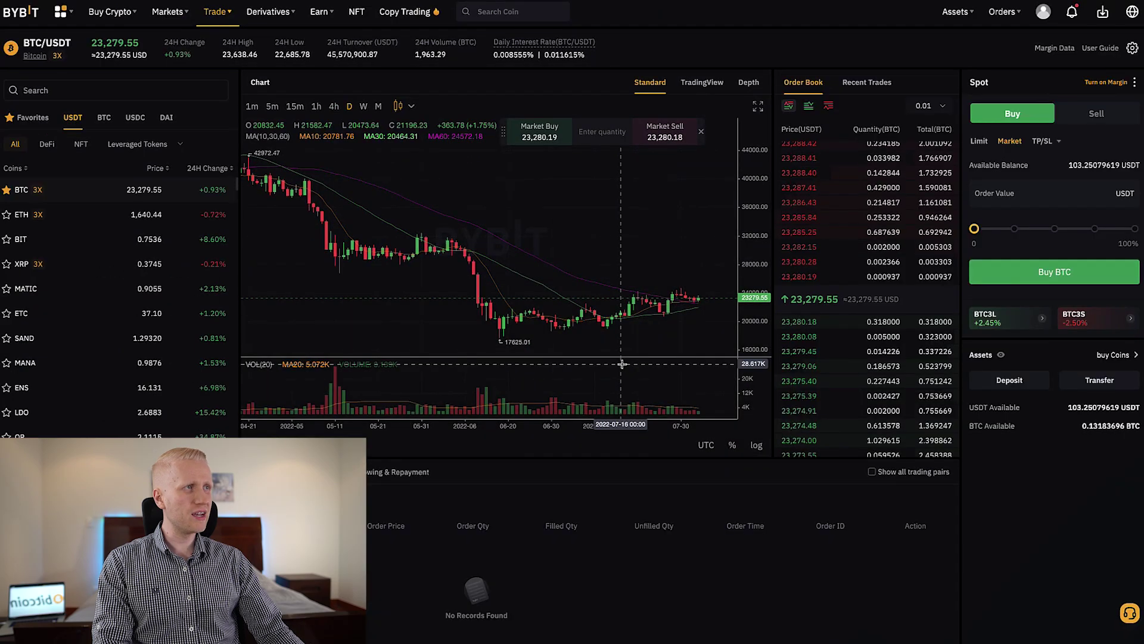
left_click(1044, 142)
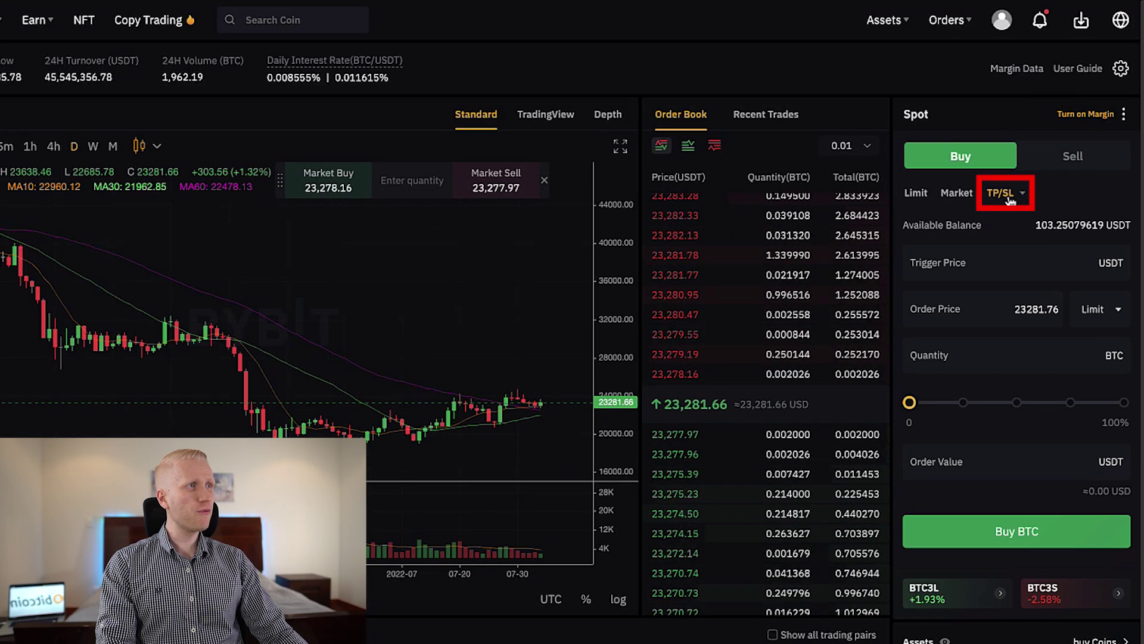
left_click(956, 193)
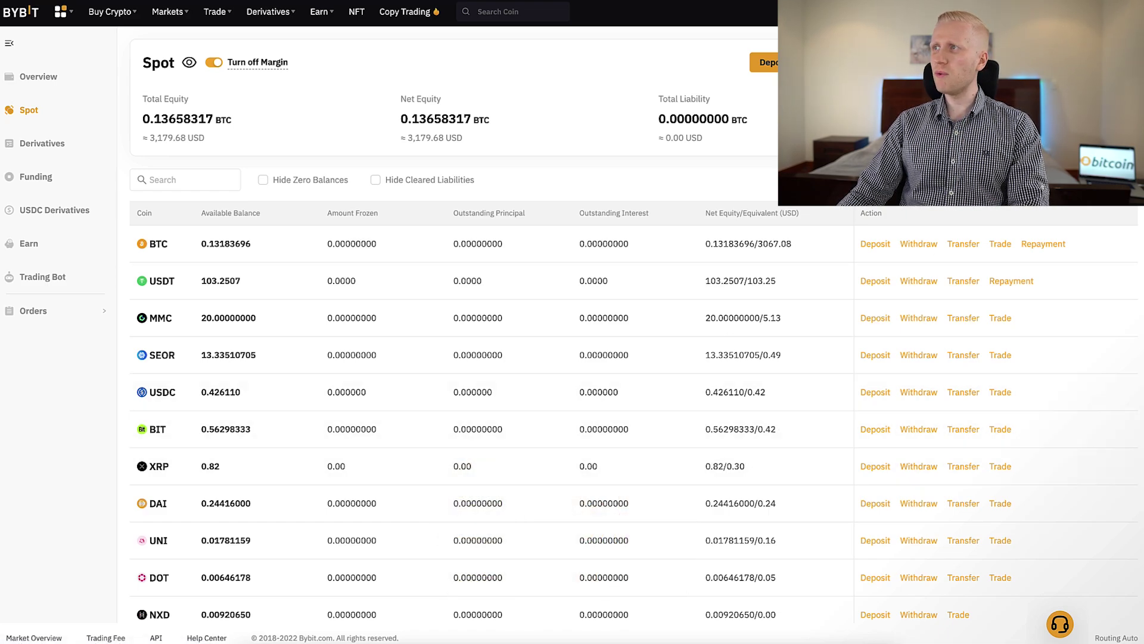
Convert the small balances of all supported coins to BIT and return to the spot assets overview.
left_click(1080, 191)
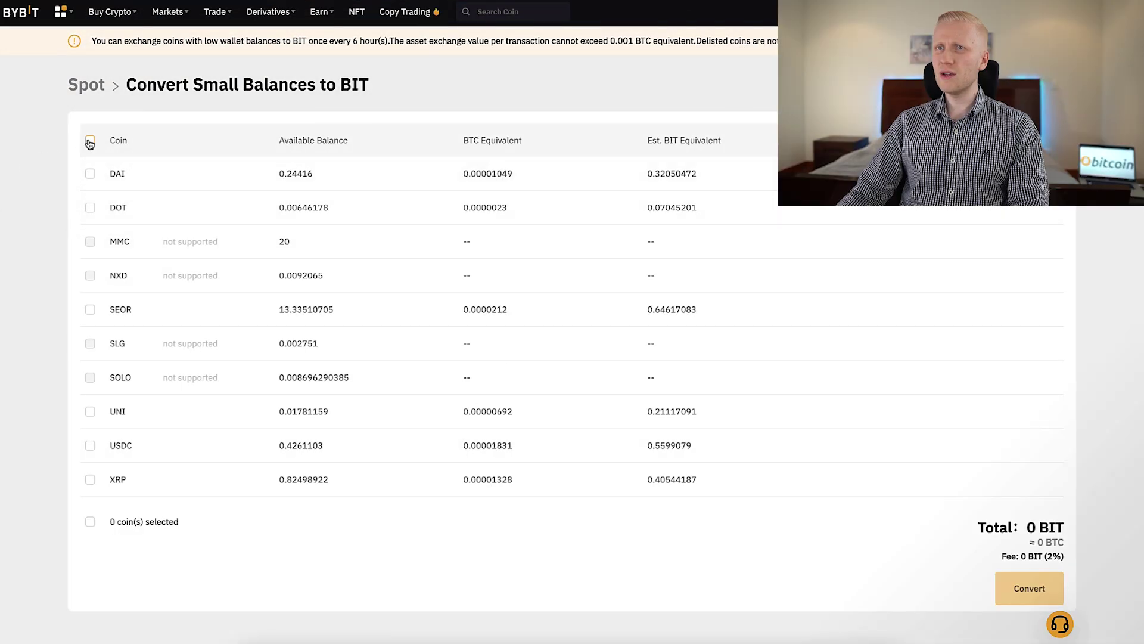
left_click(89, 142)
scroll(89, 179, "down", 1)
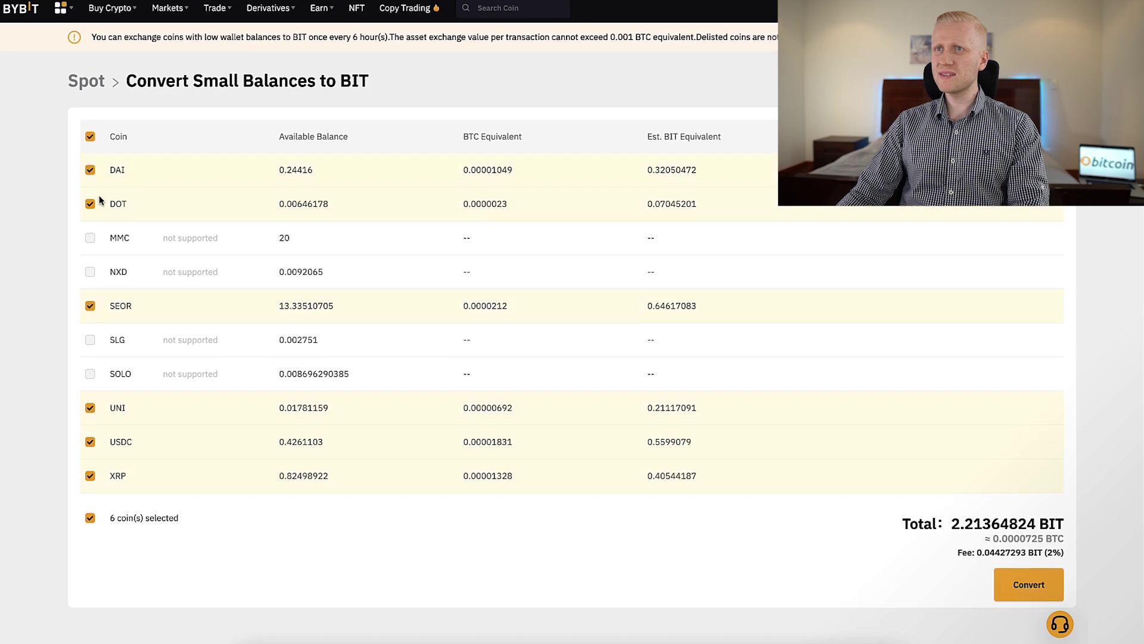
scroll(178, 320, "down", 1)
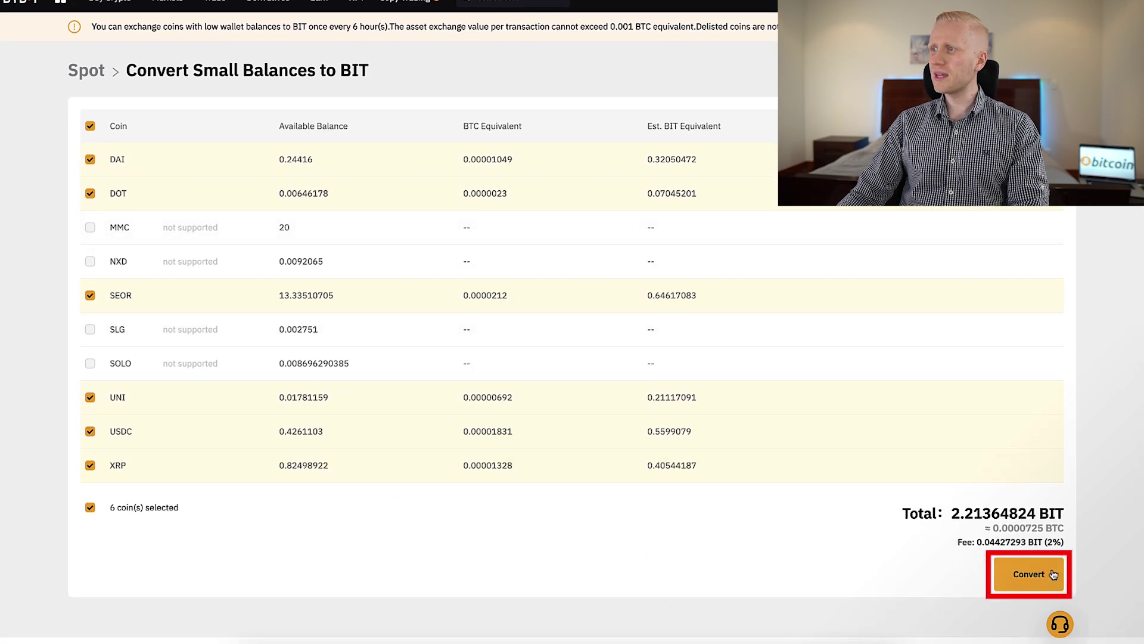
left_click(1029, 574)
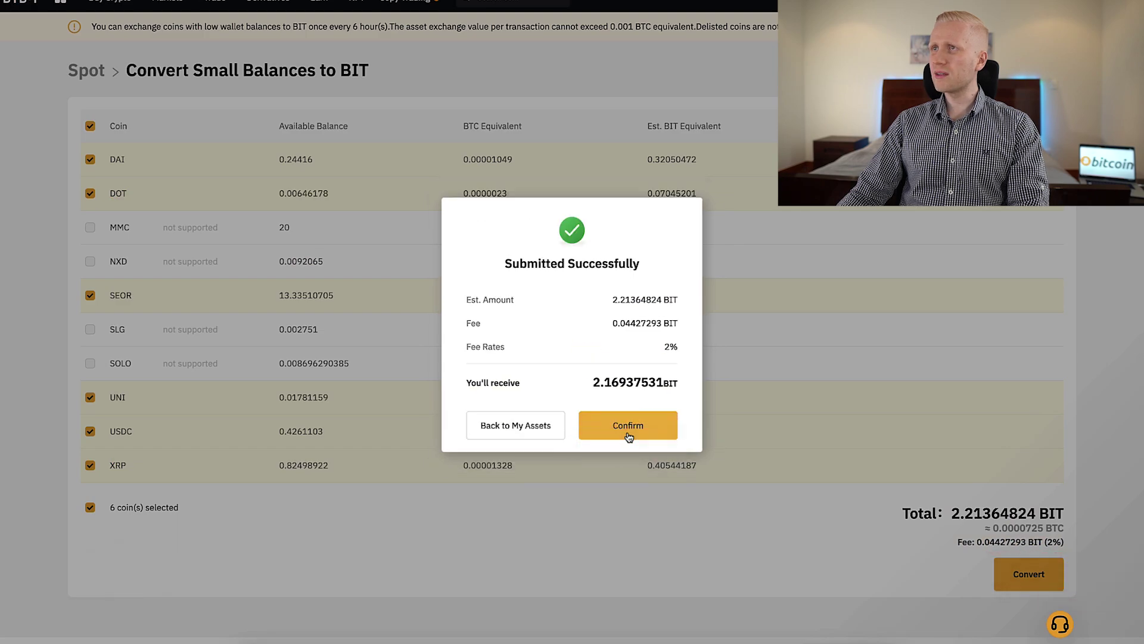
left_click(532, 435)
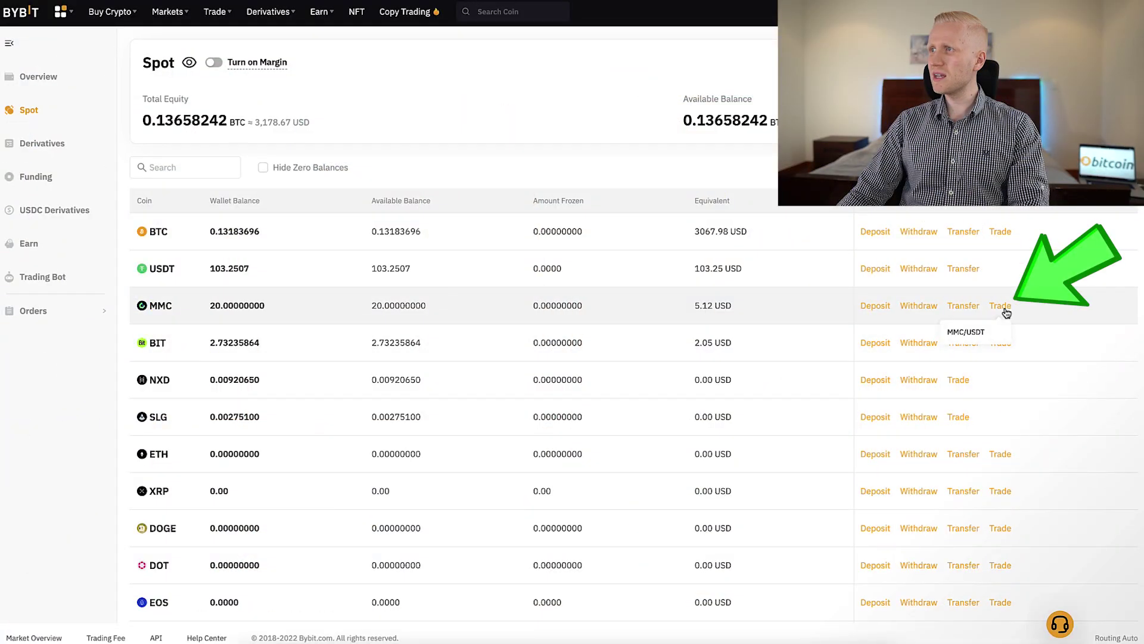
Sell 100% of the MMC balance (20 MMC) at market price on the MMC/USDT pair.
left_click(978, 337)
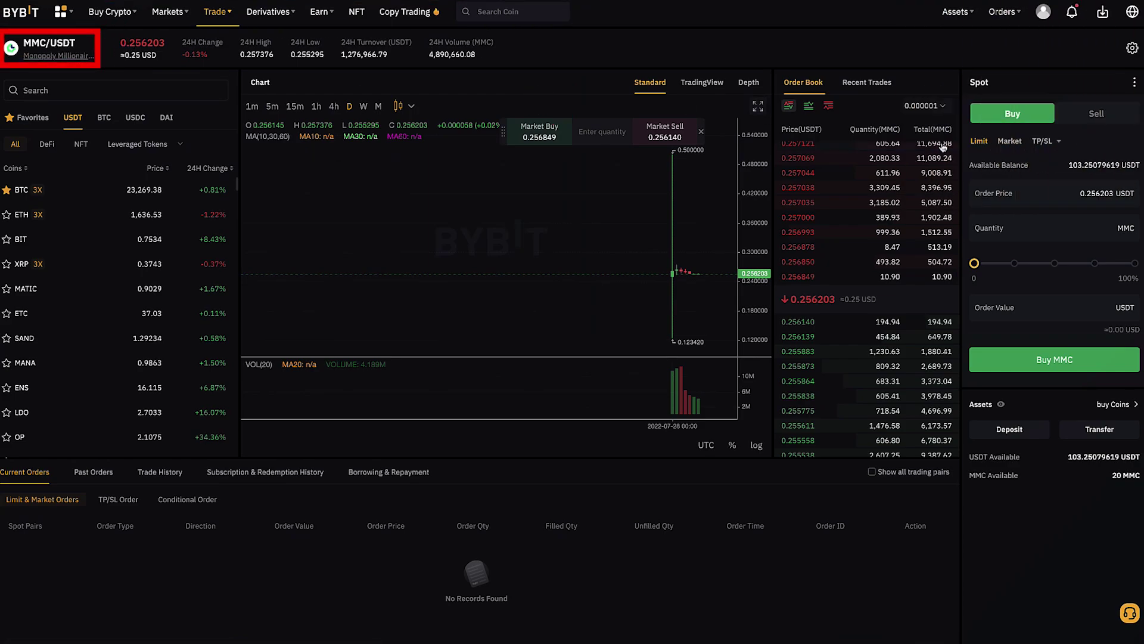
left_click(1011, 146)
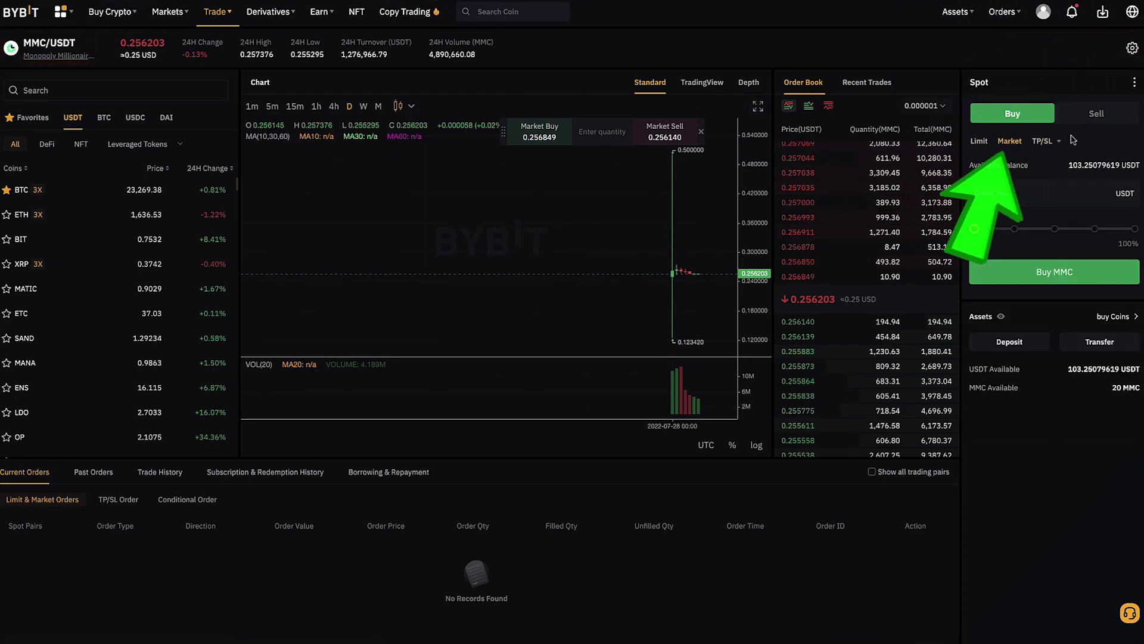
left_click(1095, 114)
left_click_drag(974, 228, 1135, 228)
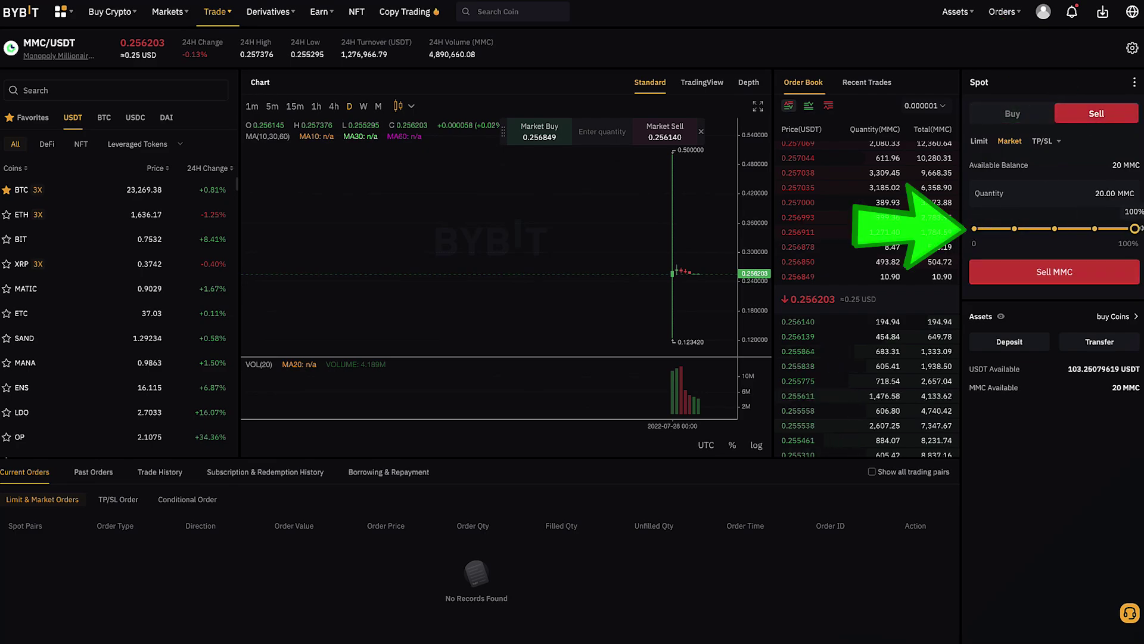
left_click(1054, 272)
left_click(530, 398)
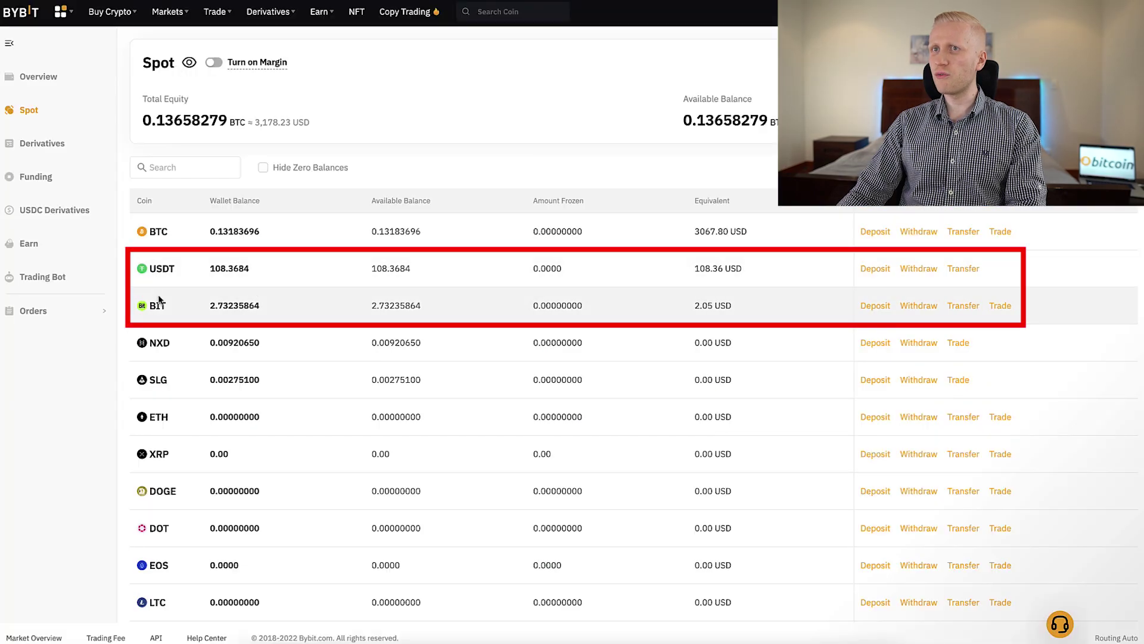
Sell 2.7 BIT at market price on the BIT/BTC pair and check the USD equivalents of the USDT and BTC balances.
left_click(1011, 306)
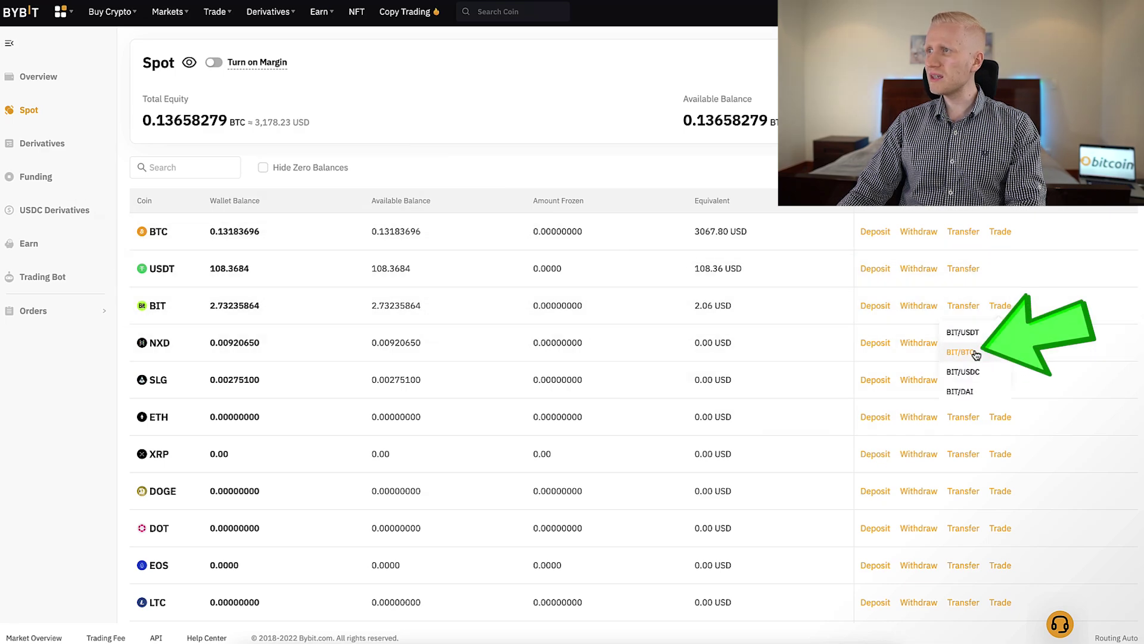
left_click(976, 353)
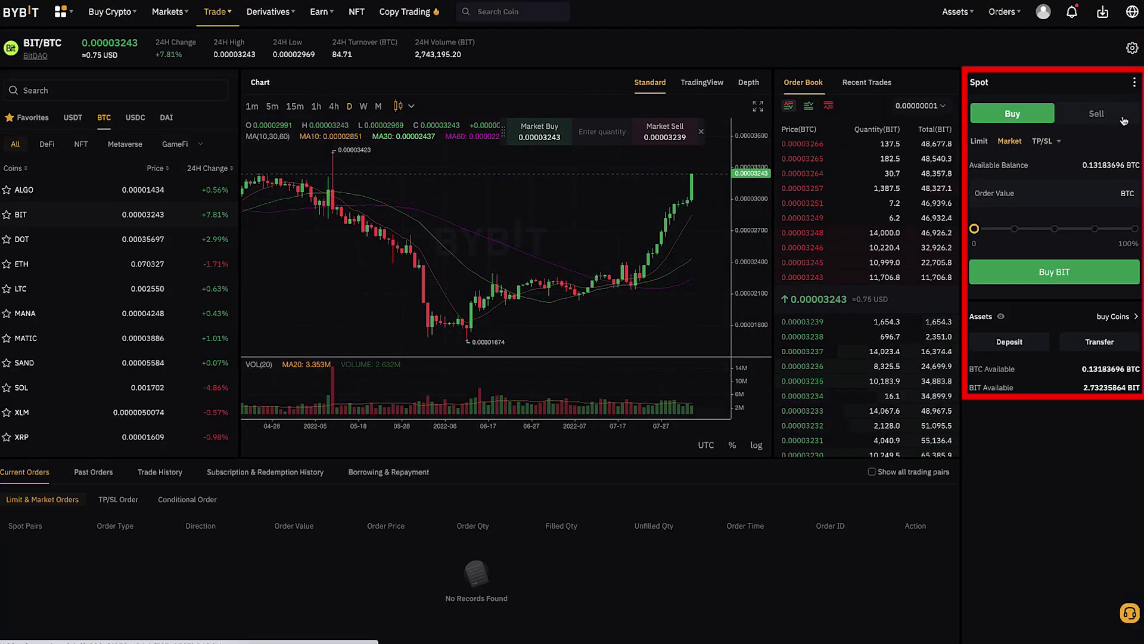
left_click(1102, 114)
left_click_drag(974, 229, 1054, 234)
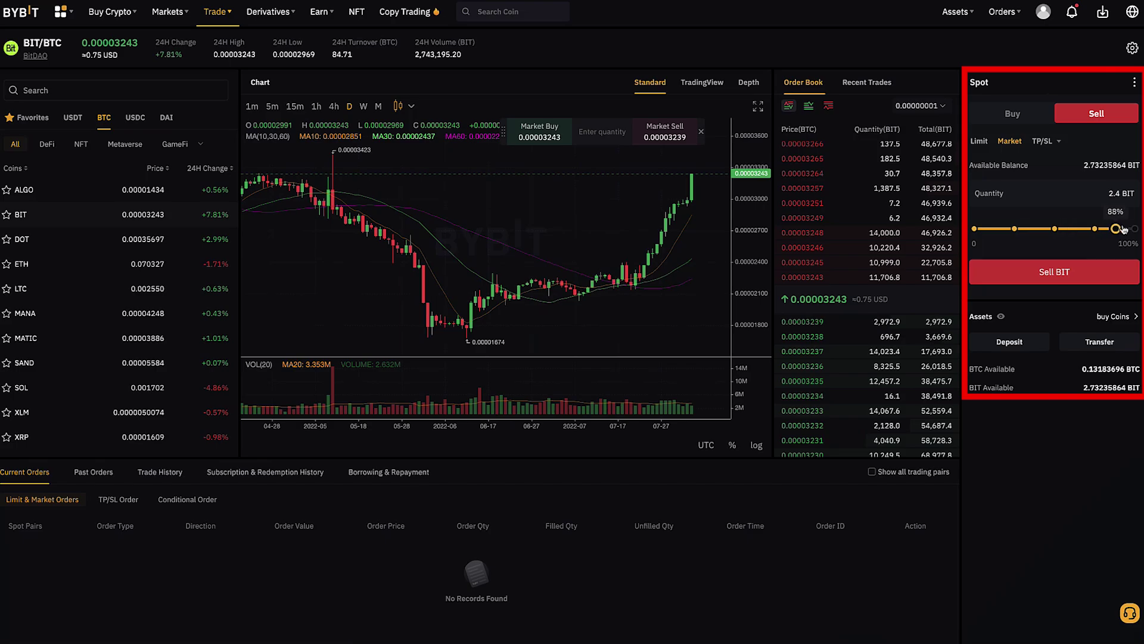
left_click(1074, 276)
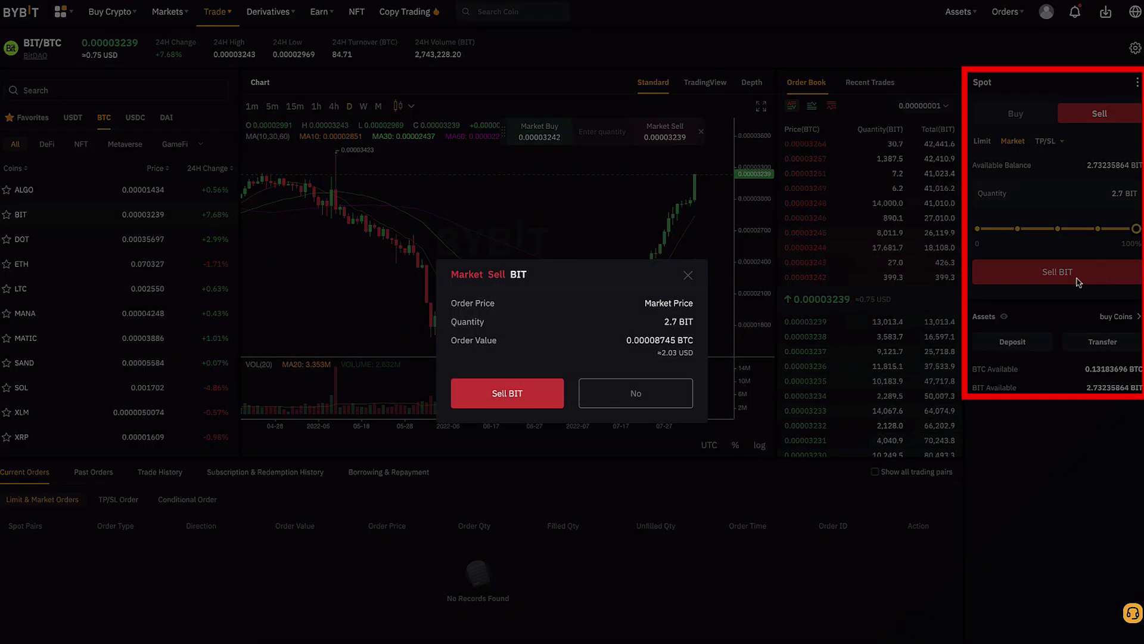
left_click(541, 388)
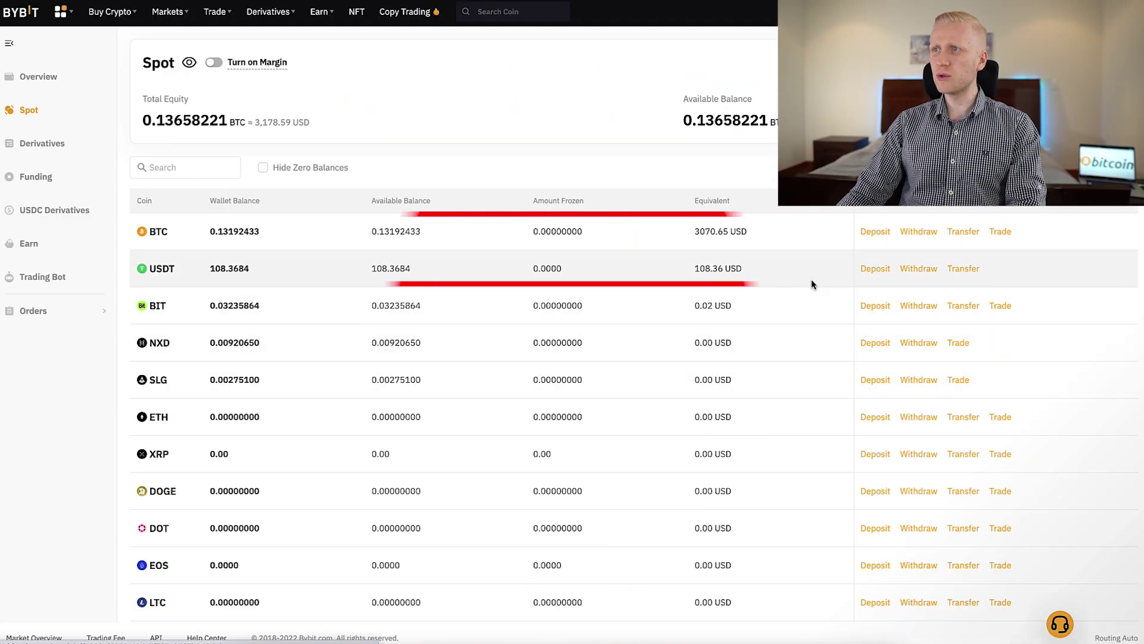
left_click_drag(748, 269, 691, 269)
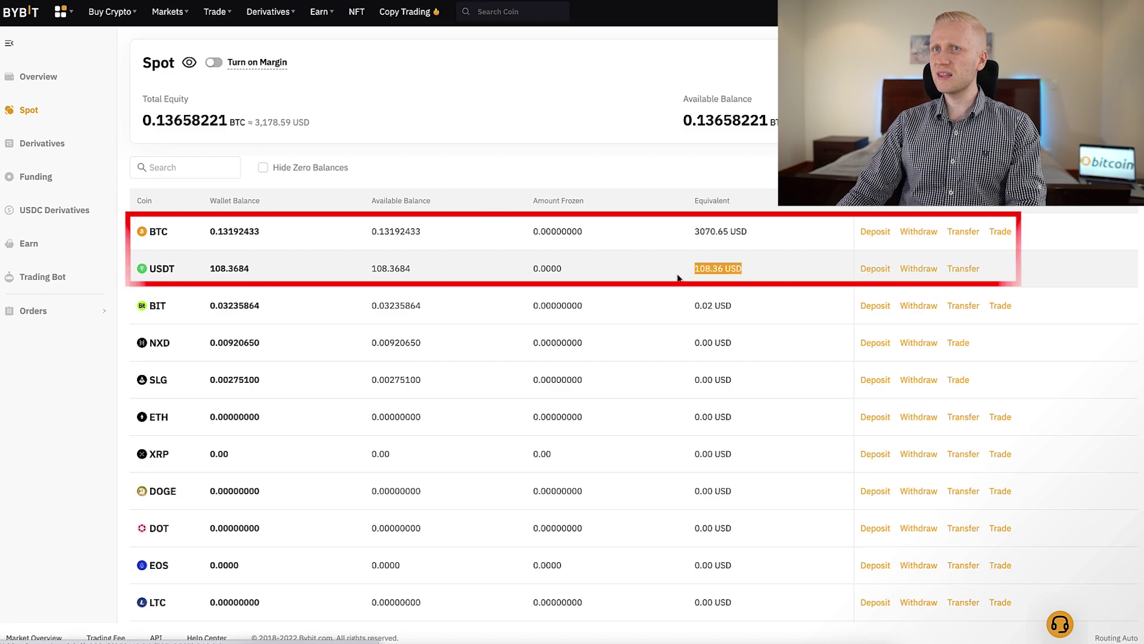
left_click_drag(752, 233, 689, 233)
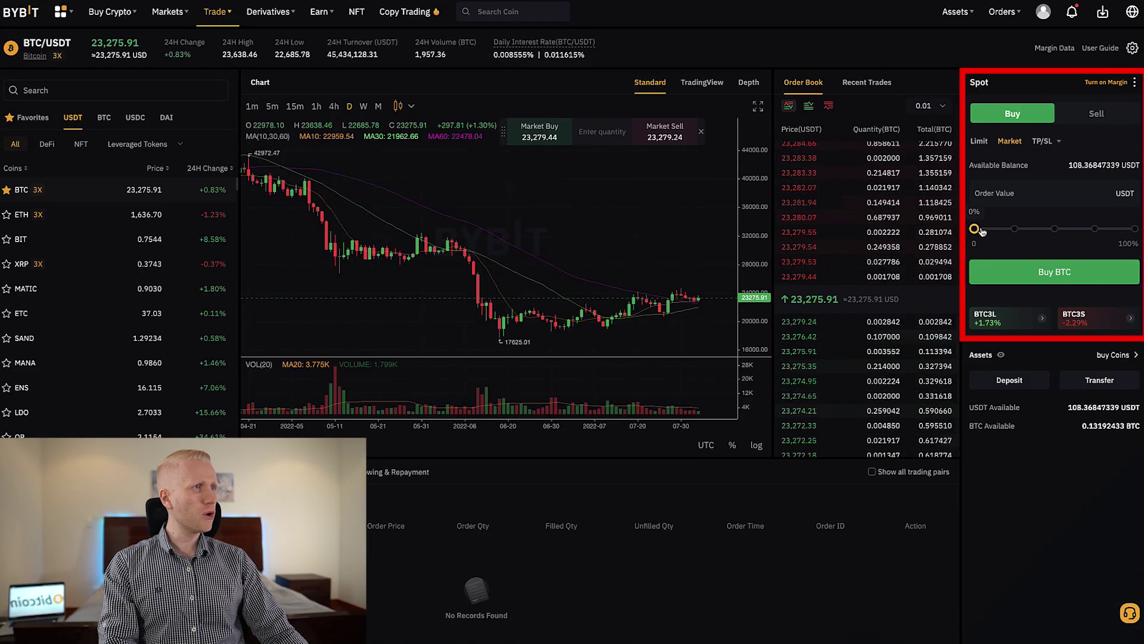
Buy BTC at market price with 100% of the available USDT, an order value of 108.36847339 USDT.
left_click_drag(1116, 231, 1135, 231)
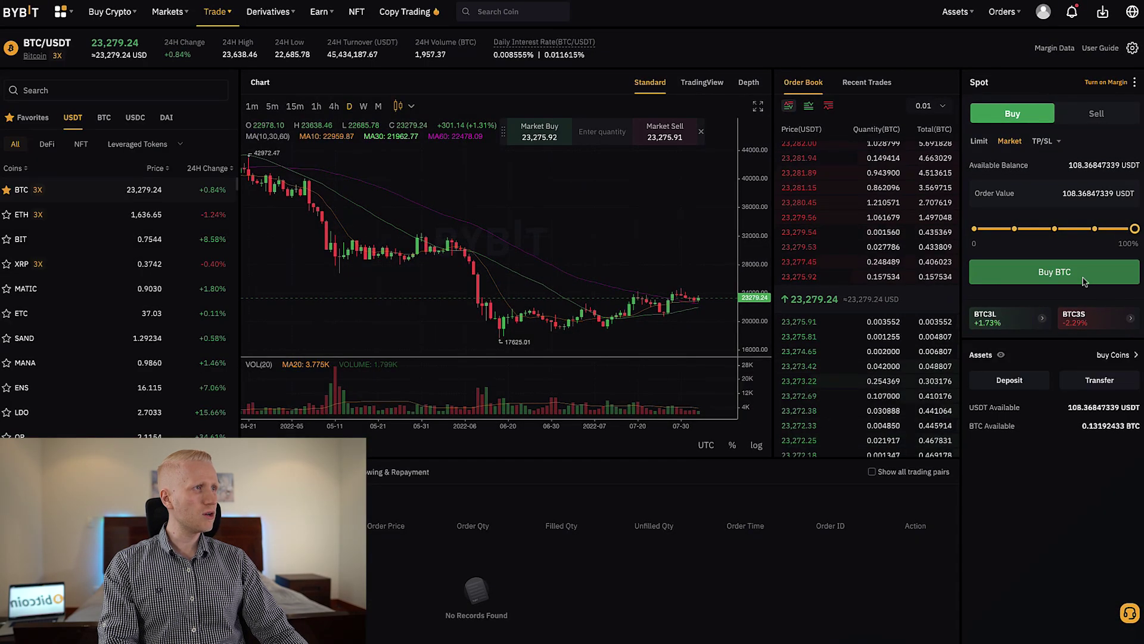
left_click(876, 556)
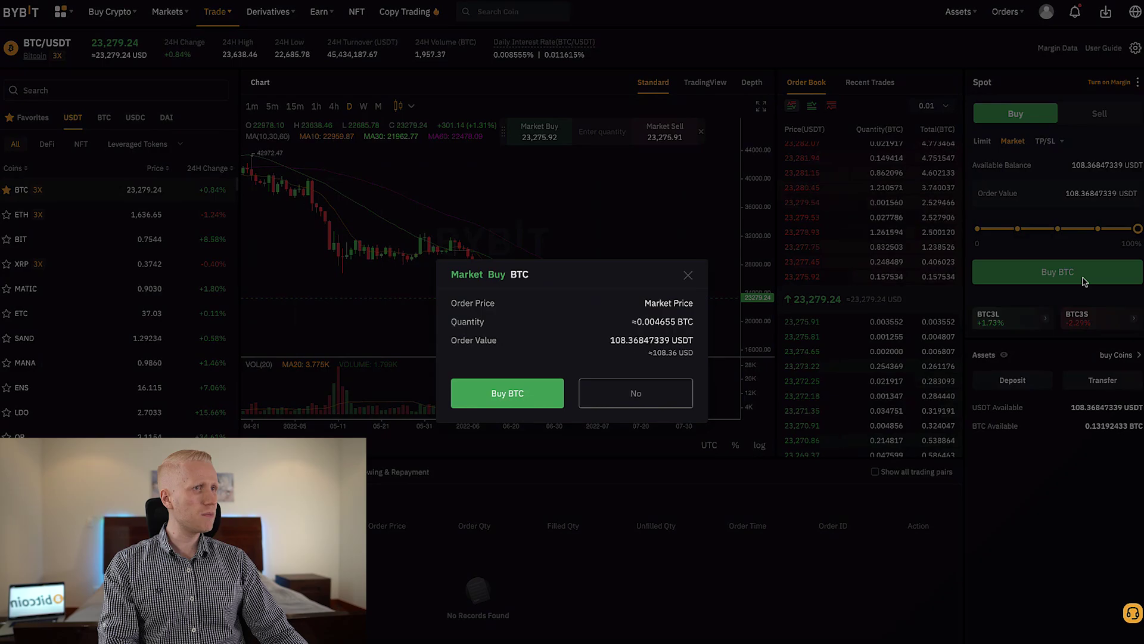
left_click(486, 401)
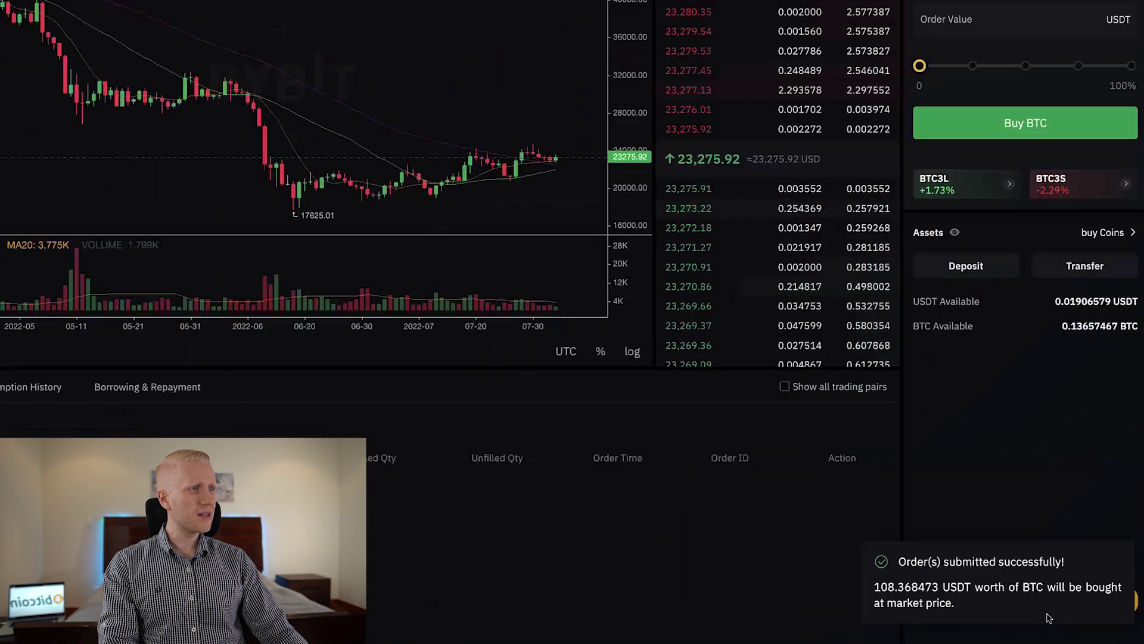